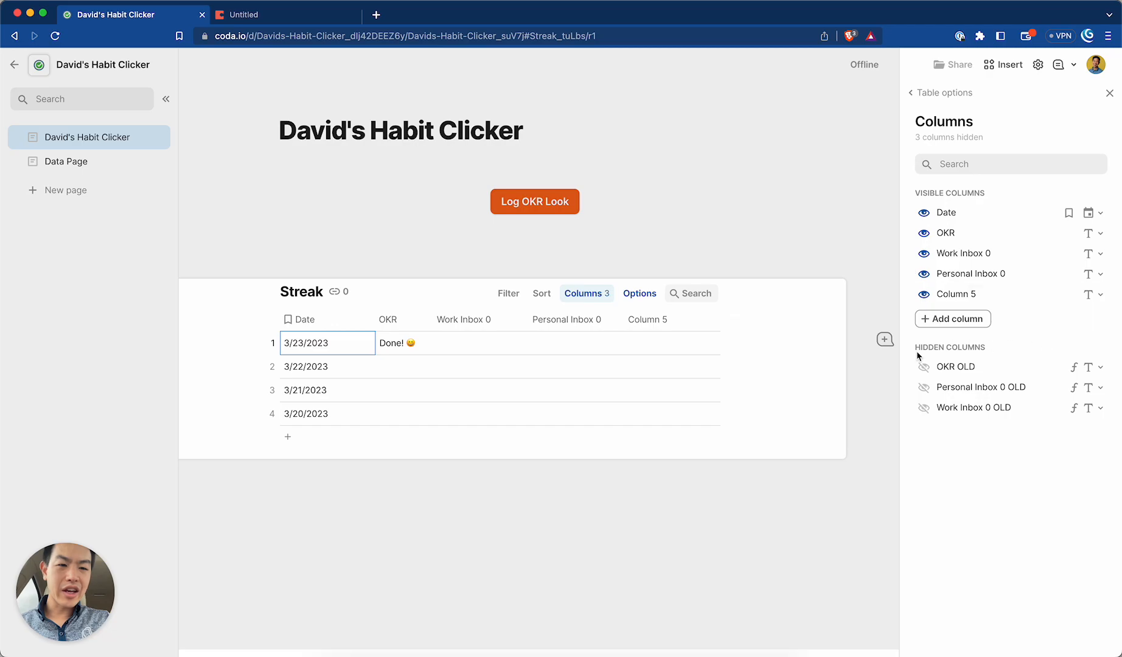
Step: Show the OKR OLD, Personal Inbox 0 OLD and Work Inbox 0 OLD columns of the Streak table, and hide them again
left_click(923, 388)
left_click(921, 409)
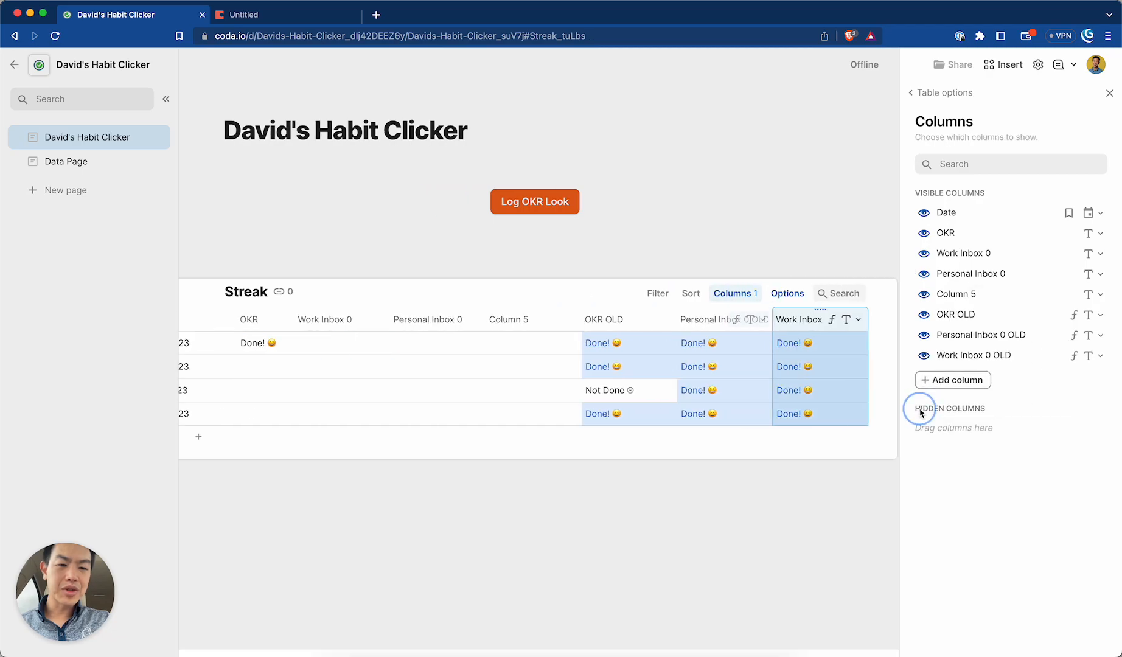
left_click(923, 355)
left_click(924, 335)
left_click(924, 315)
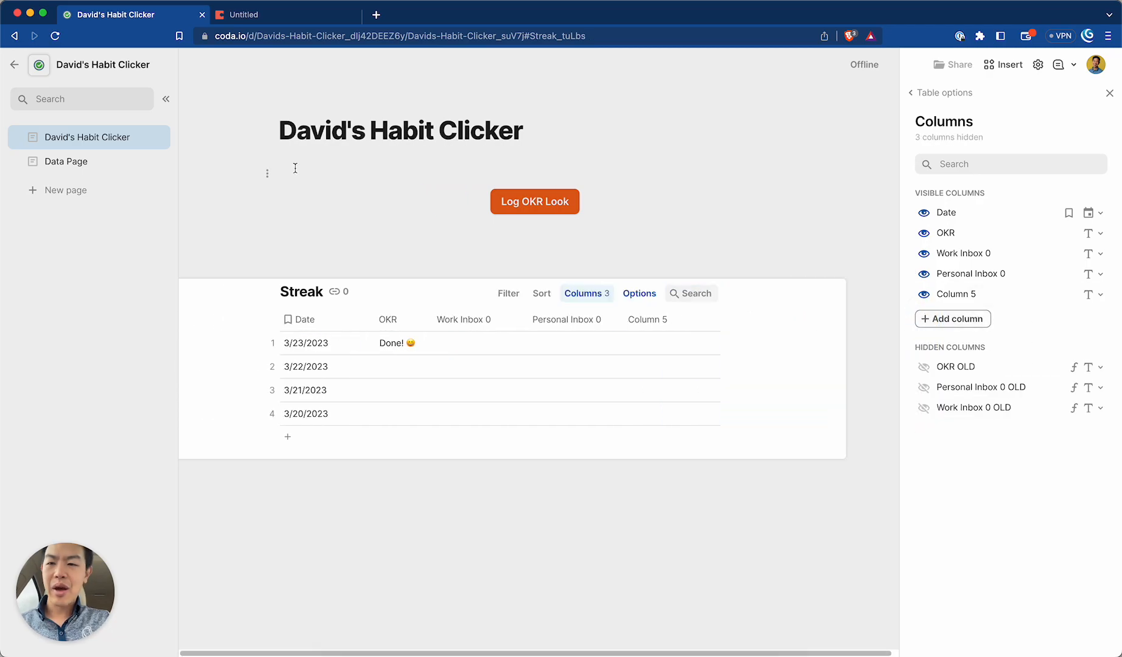
Step: Examine the Habits Done table on the Data Page, return to the habit clicker page and close the table options
left_click(121, 172)
scroll(410, 286, "up", 1)
scroll(410, 287, "down", 1)
left_click(439, 165)
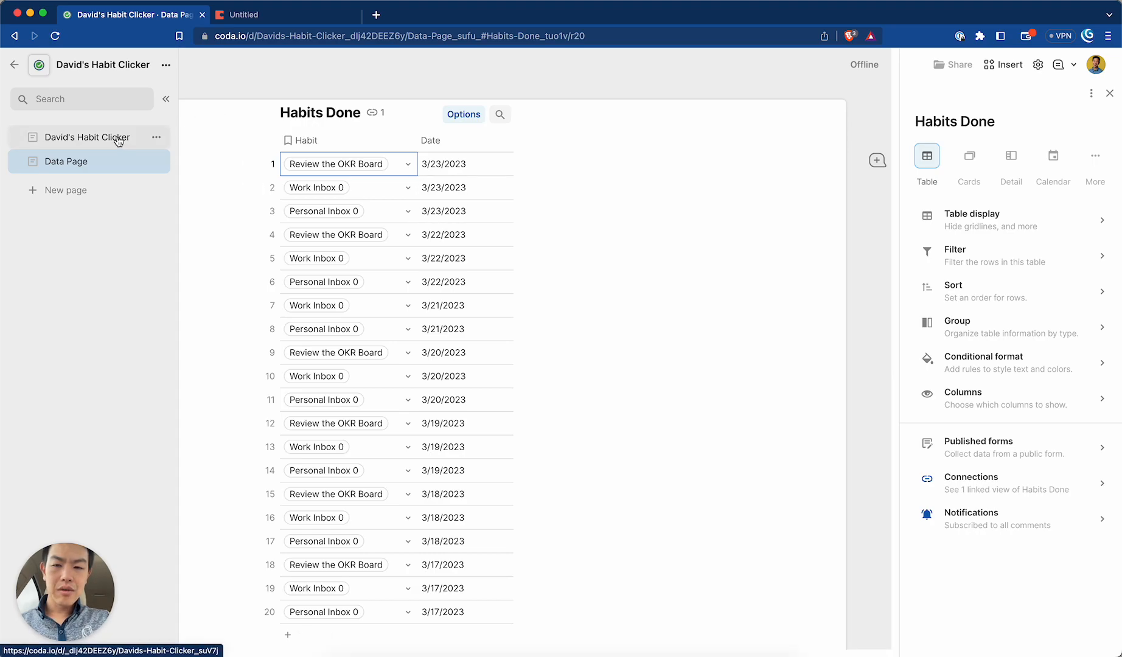
left_click(82, 140)
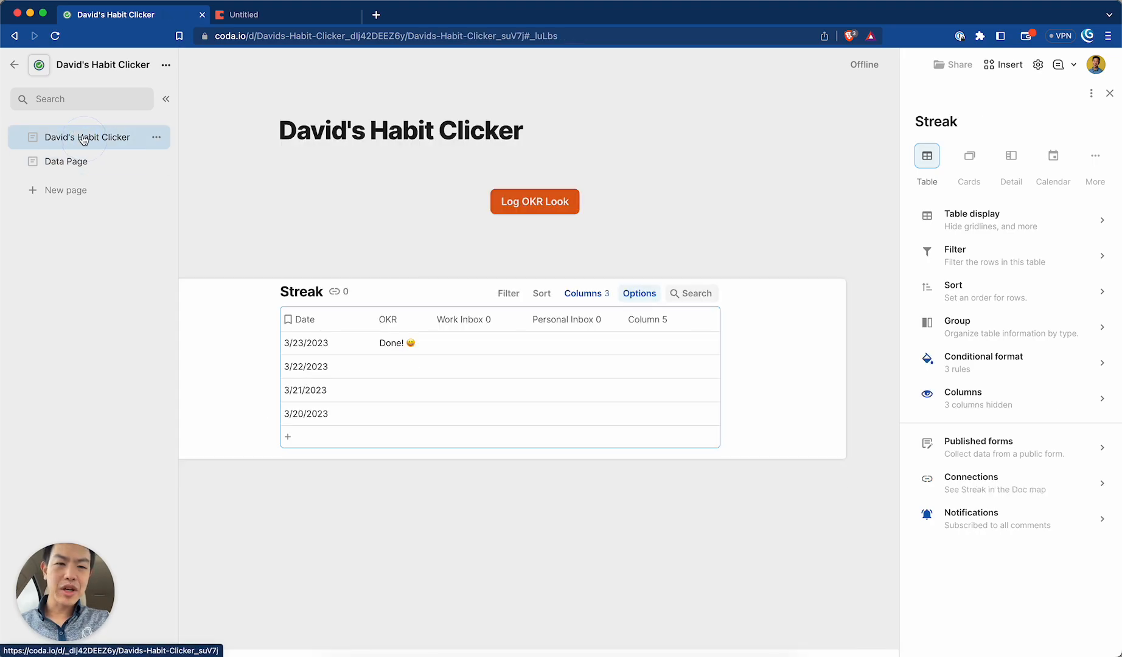
left_click(1110, 94)
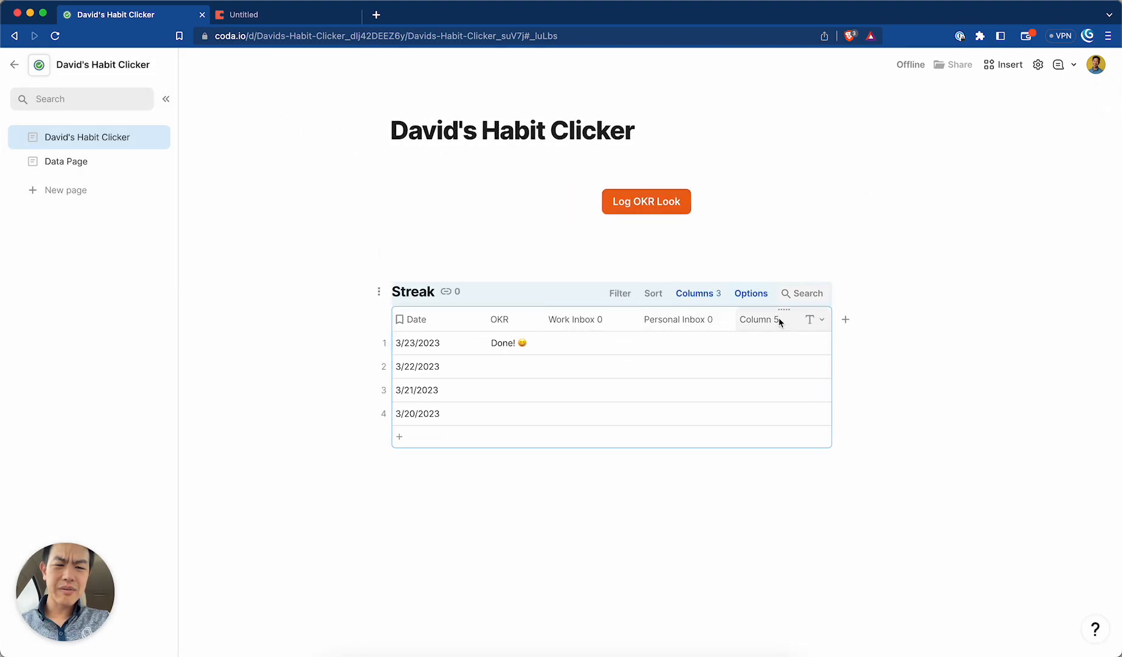
left_click(718, 199)
key("shift+Left")
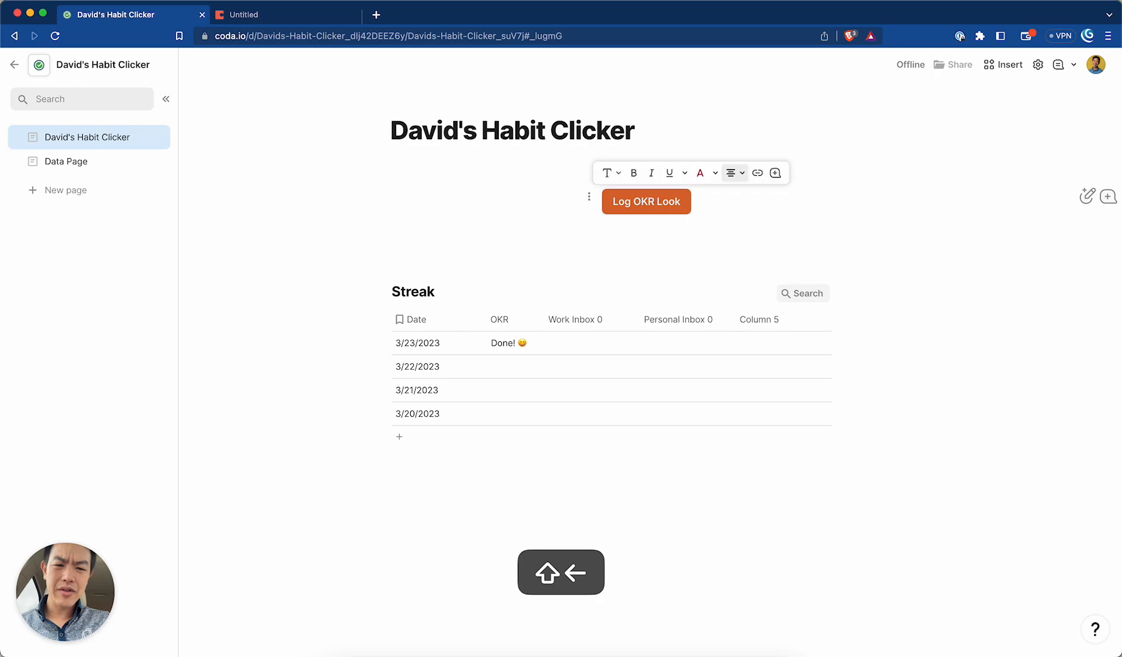
key("Right")
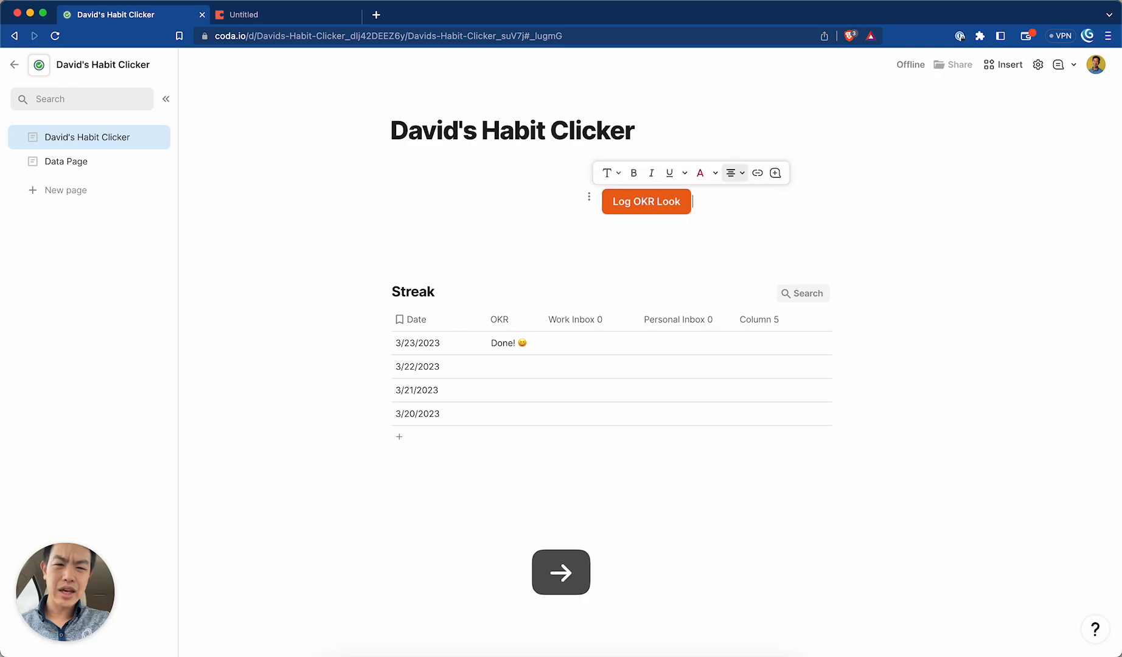
right_click(765, 322)
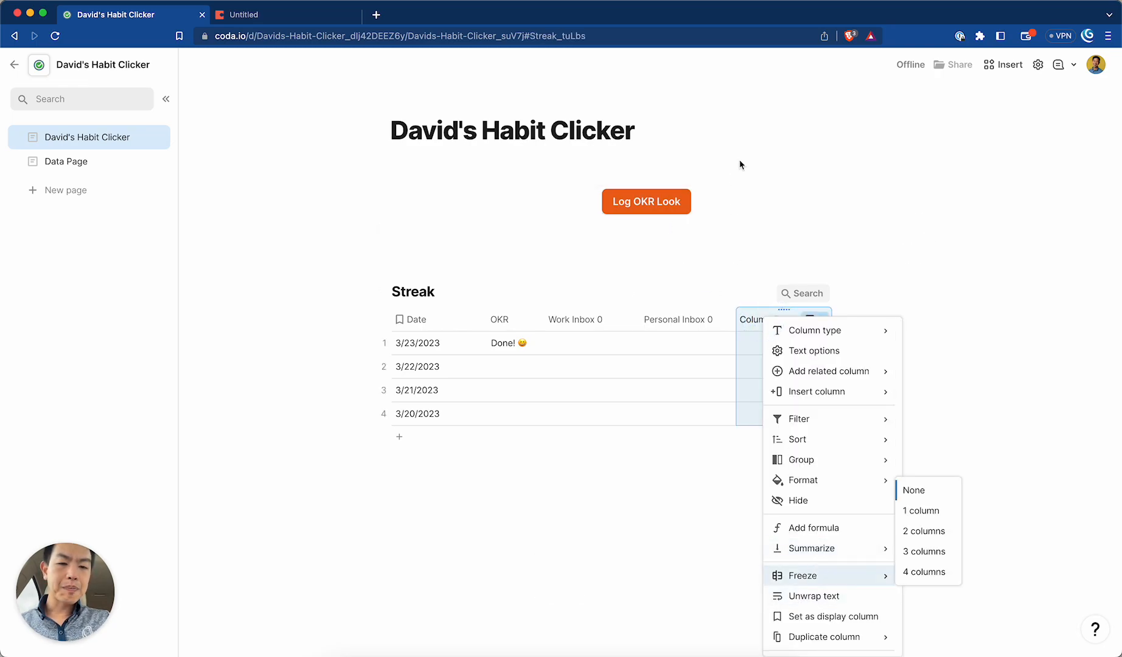
left_click(718, 209)
Step: Delete Column 5 from the Streak table
right_click(758, 319)
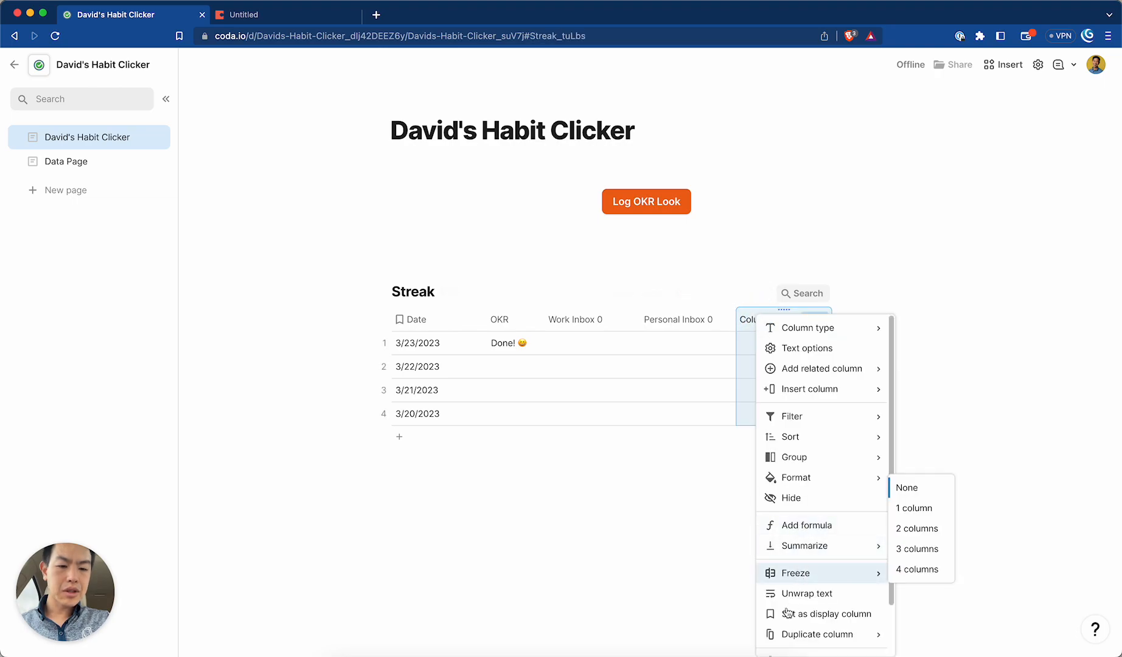
scroll(811, 501, "down", 3)
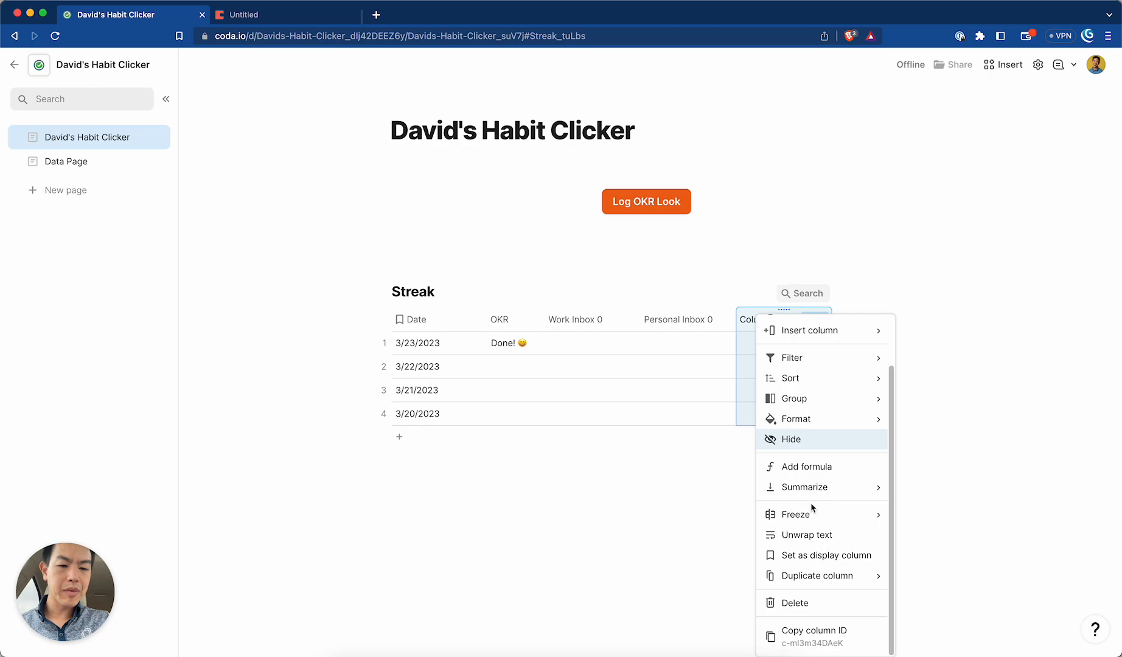
left_click(799, 604)
Step: Copy the Log OKR Look button and paste the duplicate on a new line directly below it
left_click(704, 191)
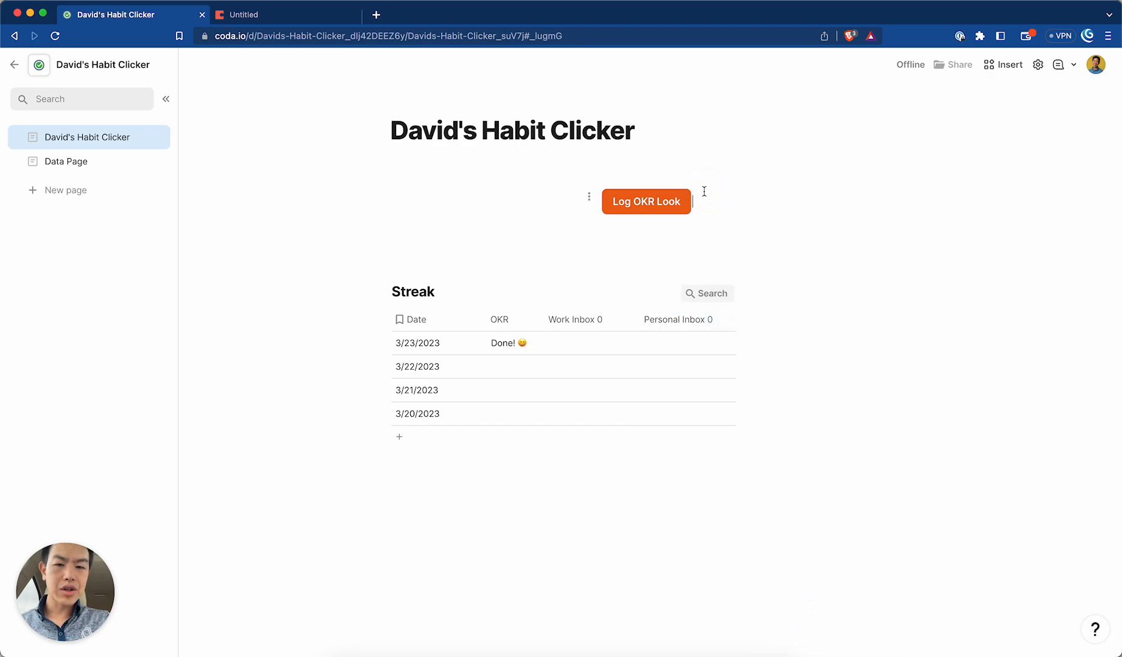
key("shift+Left")
key("super+c")
key("Return")
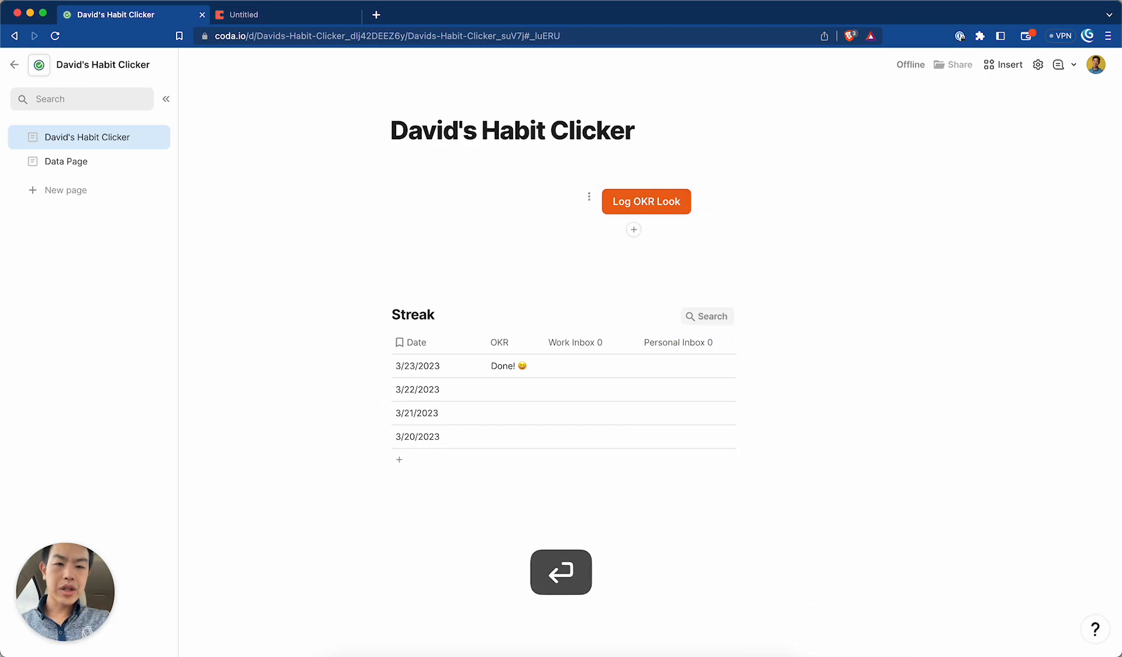
key("super+v")
Step: Rename the duplicated button "log work inbox 0" in its button settings
left_click(663, 230)
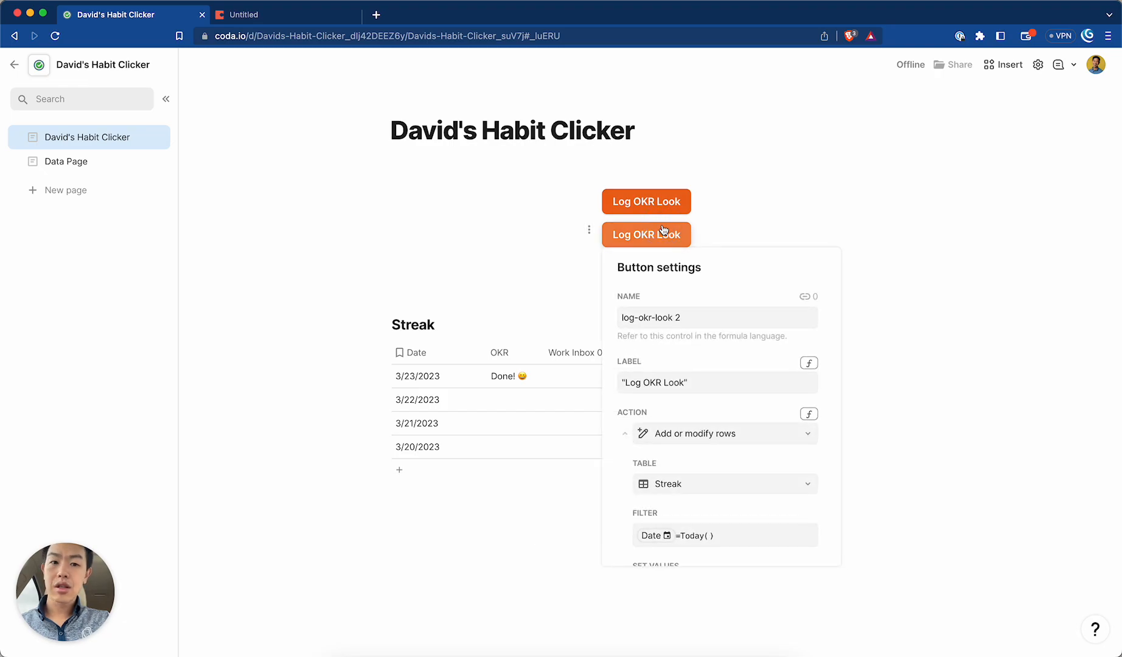
left_click(692, 316)
key("BackSpace")
key("BackSpace")
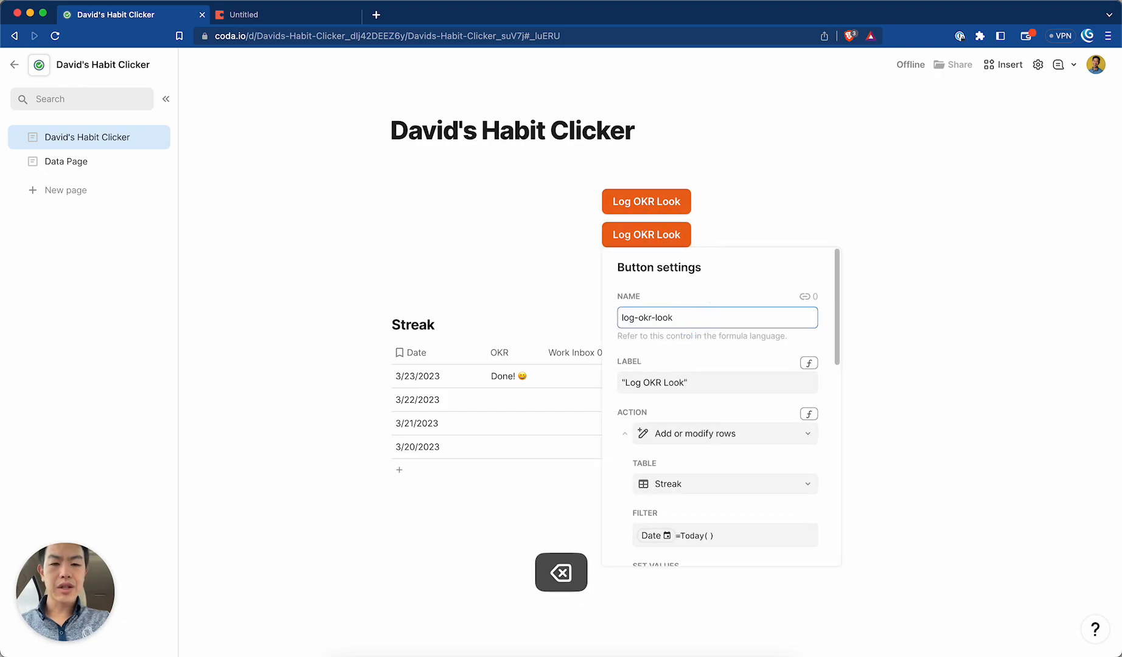
key("Left")
key("Left")
key("Left")
key("Left")
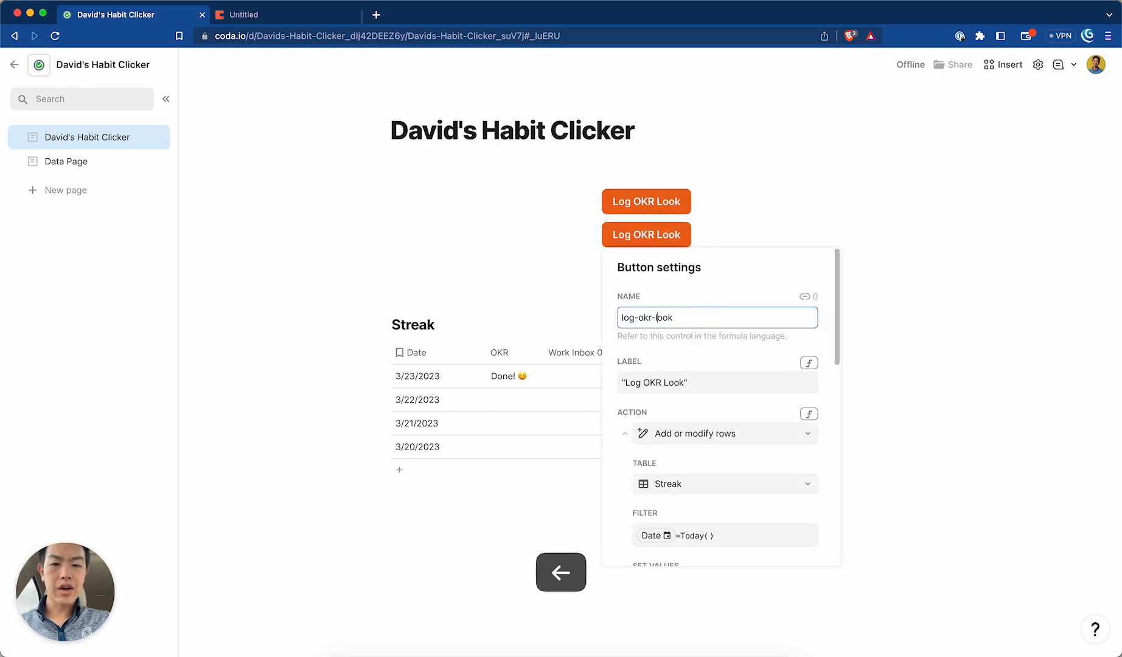
key("super+shift+Right")
type("work-inbox")
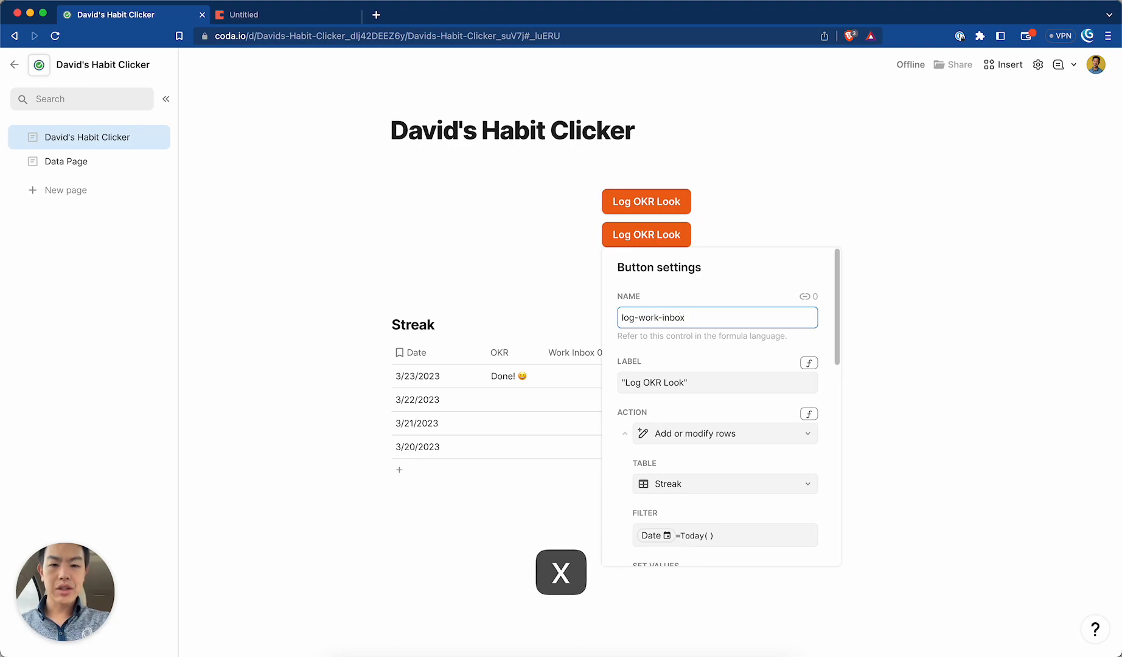
key("Left")
key("Left")
key("Left")
key("Left")
key("Left")
key("Left")
key("BackSpace")
key("Left")
key("Left")
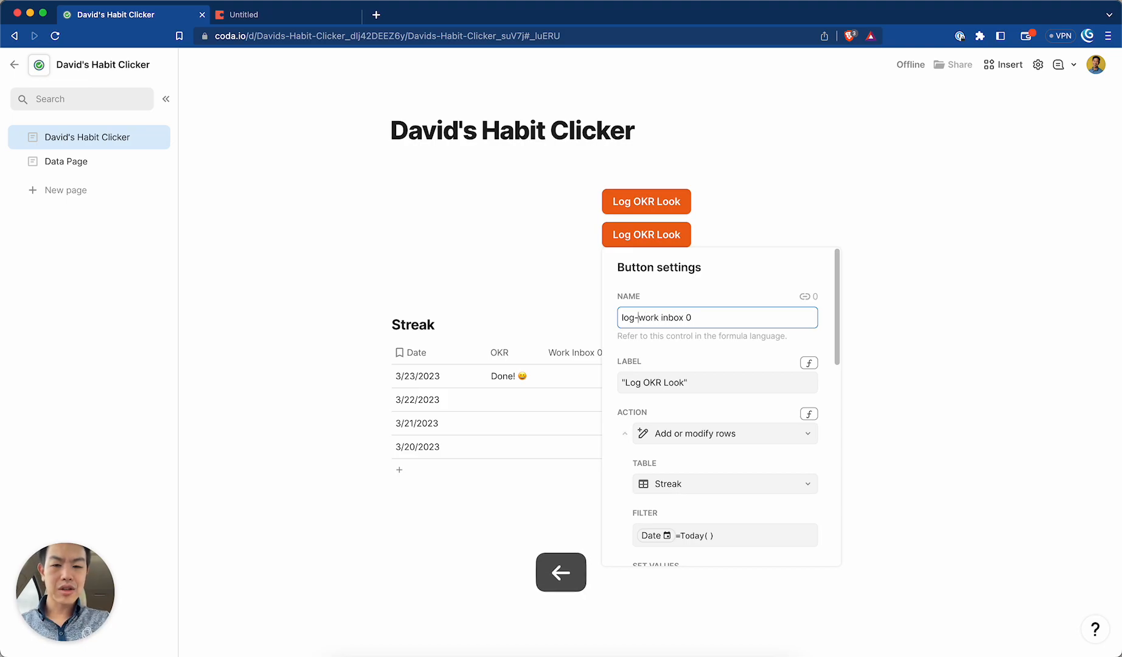
Step: Change the duplicated button's label to "Log Work Inbox 0"
left_click(720, 385)
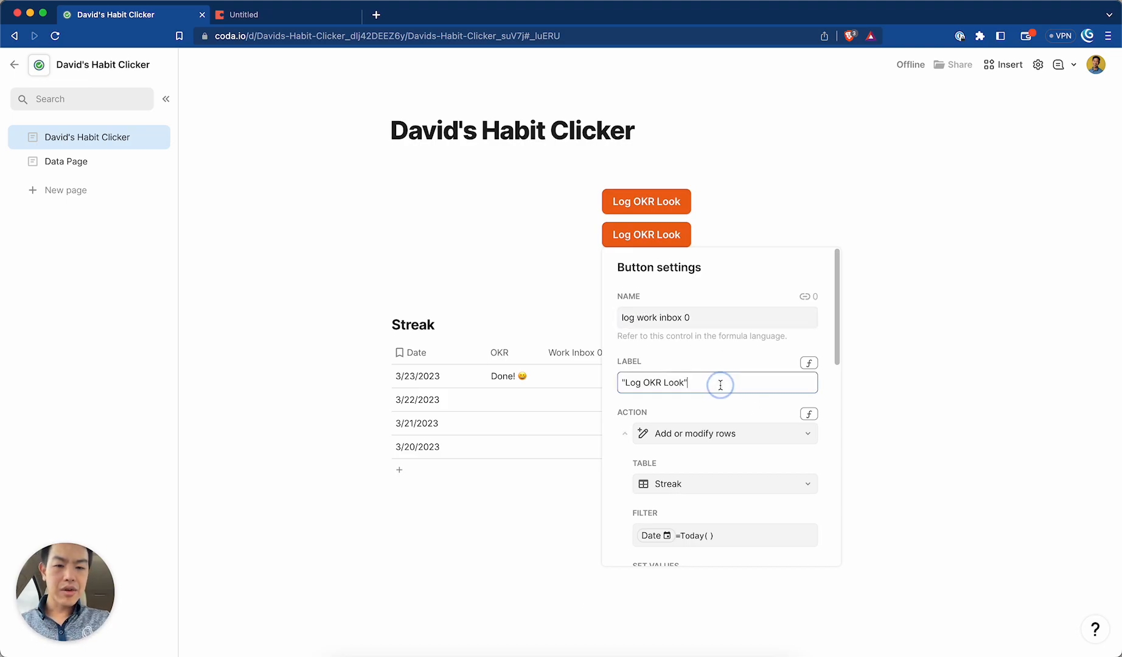
scroll(692, 413, "down", 2)
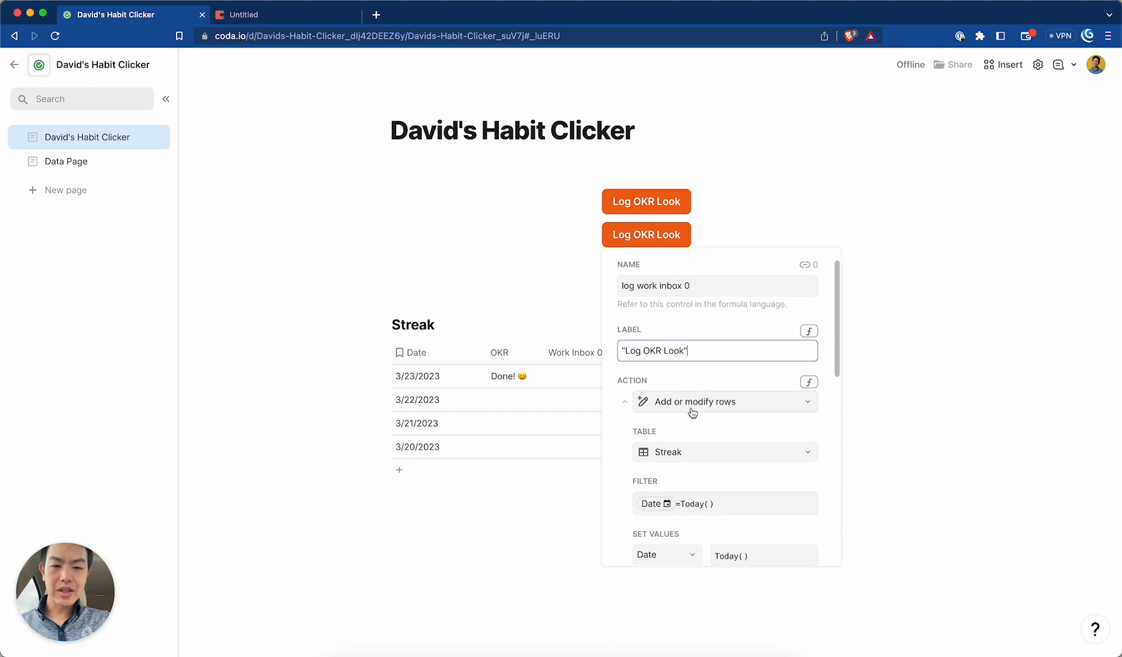
double_click(653, 337)
type("Work Inbox")
key("Right")
key("Right")
key("Right")
key("Right")
key("Right")
key("shift+Left")
key("shift+Left")
key("shift+Left")
key("shift+Left")
type("-")
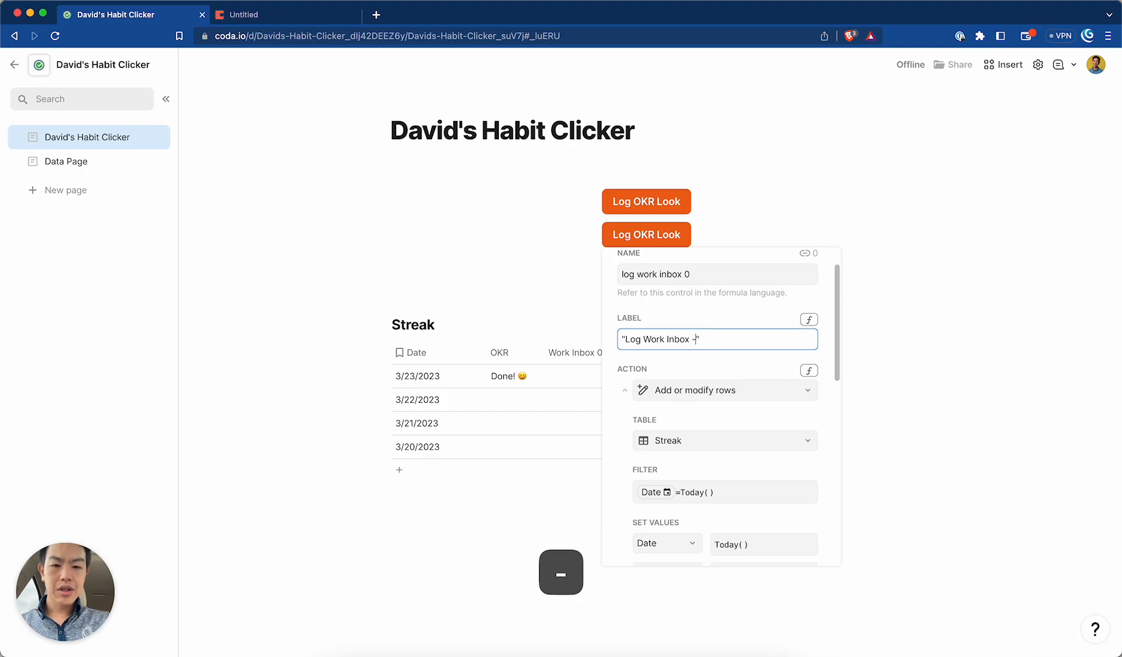
Step: Make the button's action set the Work Inbox 0 column, instead of OKR, to the message when done
scroll(733, 380, "down", 3)
left_click(682, 518)
left_click(673, 535)
left_click(668, 509)
left_click(616, 513)
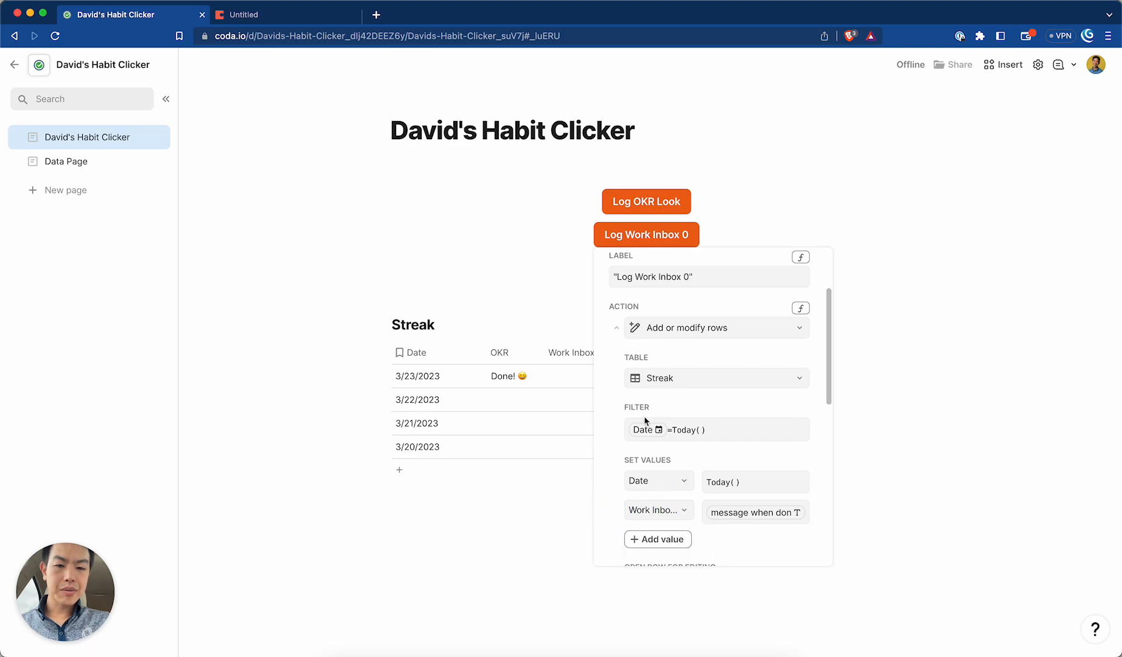
Step: Set the Log Work Inbox 0 button's color to blue
scroll(645, 421, "up", 2)
scroll(657, 429, "down", 5)
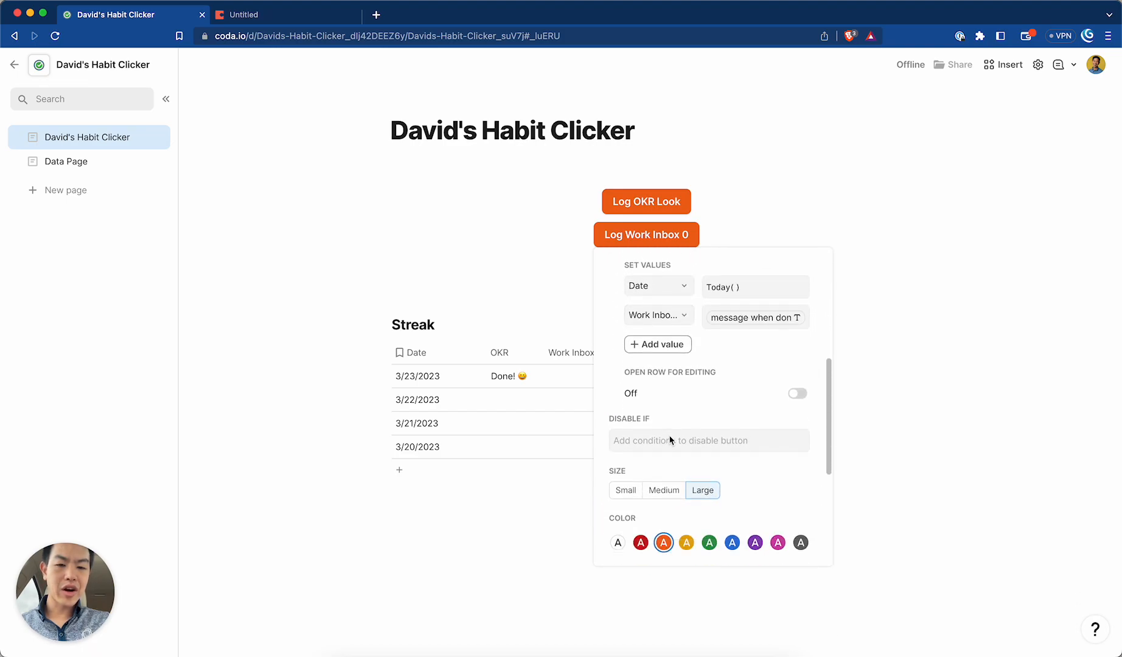
scroll(670, 439, "down", 4)
left_click(733, 424)
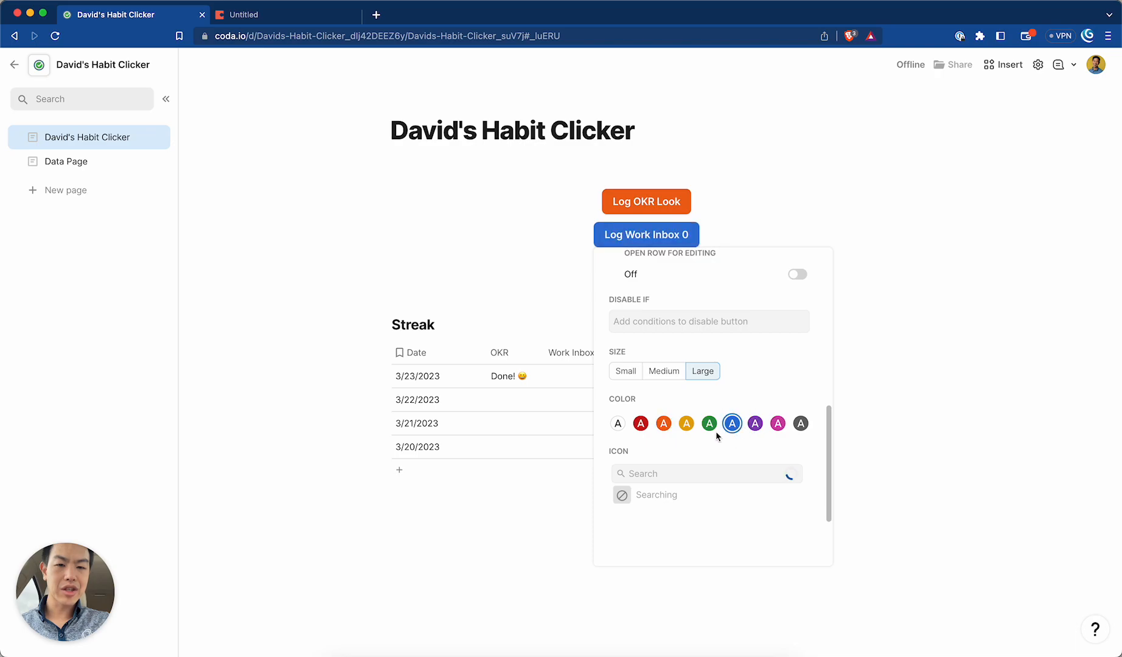
scroll(717, 436, "down", 3)
key("Return")
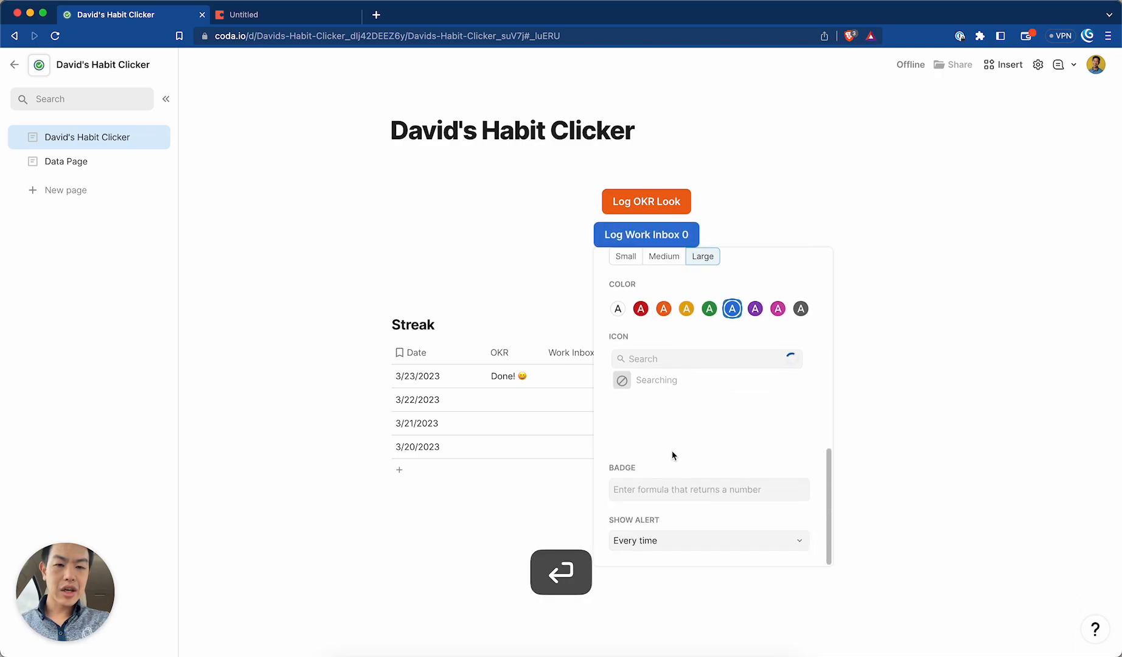
Step: Run the Log Work Inbox 0 button once, and duplicate that button on the line below it
left_click(732, 228)
left_click(665, 247)
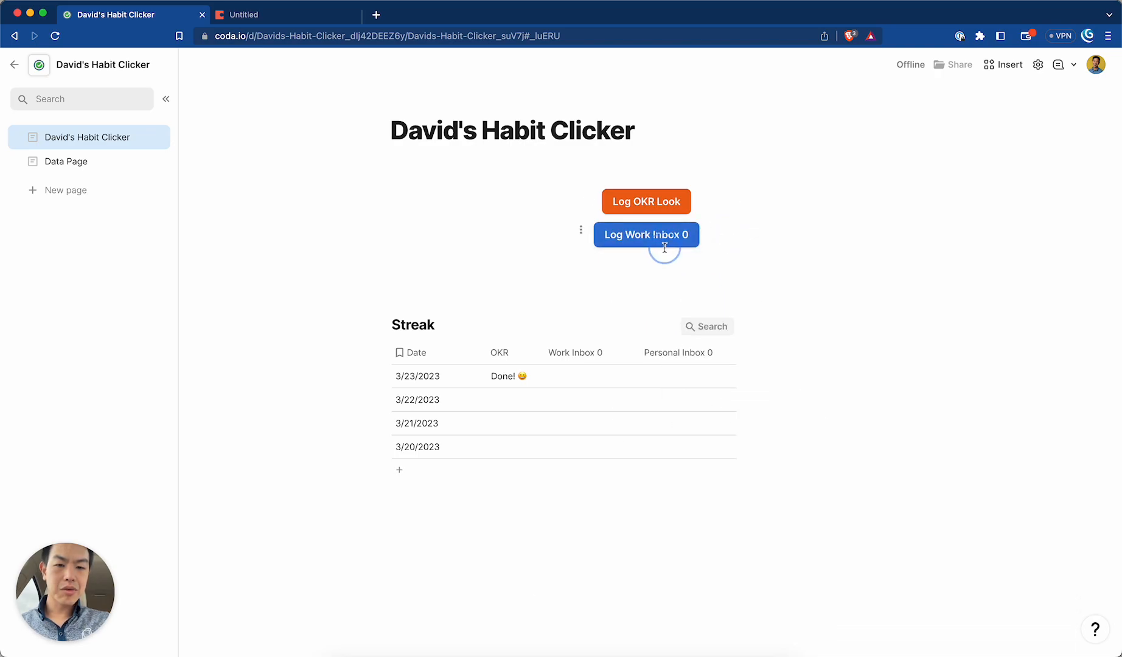
key("shift+Left")
key("Right")
key("super+v")
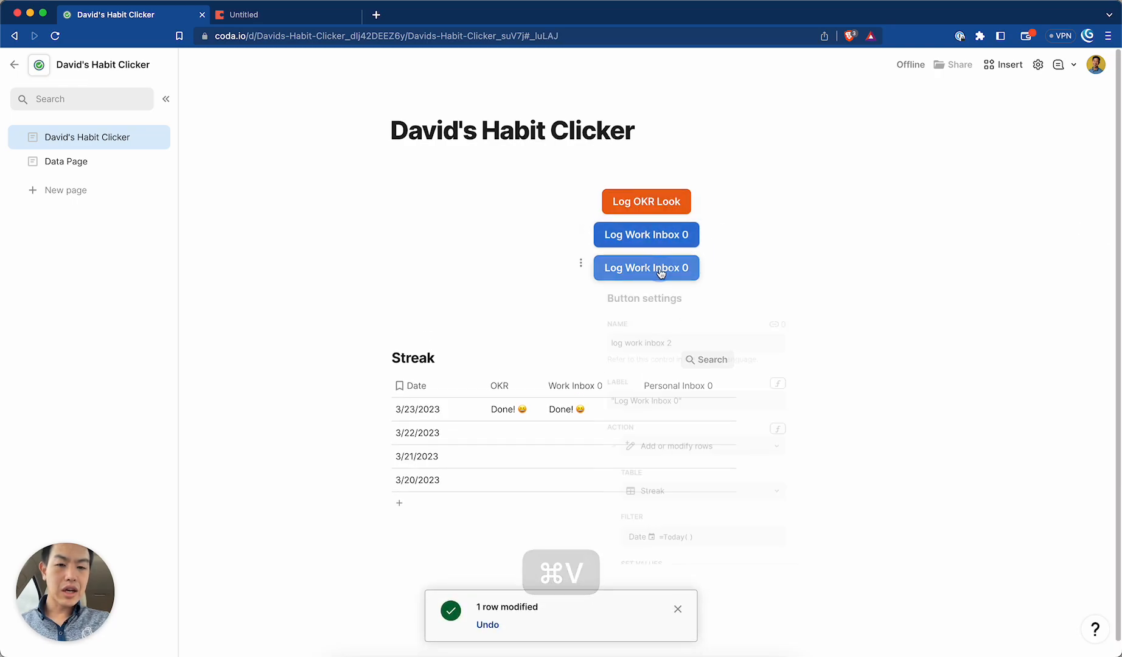
Step: Rename the new duplicate button "log personal inbox 0" and label it "Log Personal Inbox 0"
left_click(662, 273)
left_click(684, 352)
key("BackSpace")
key("BackSpace")
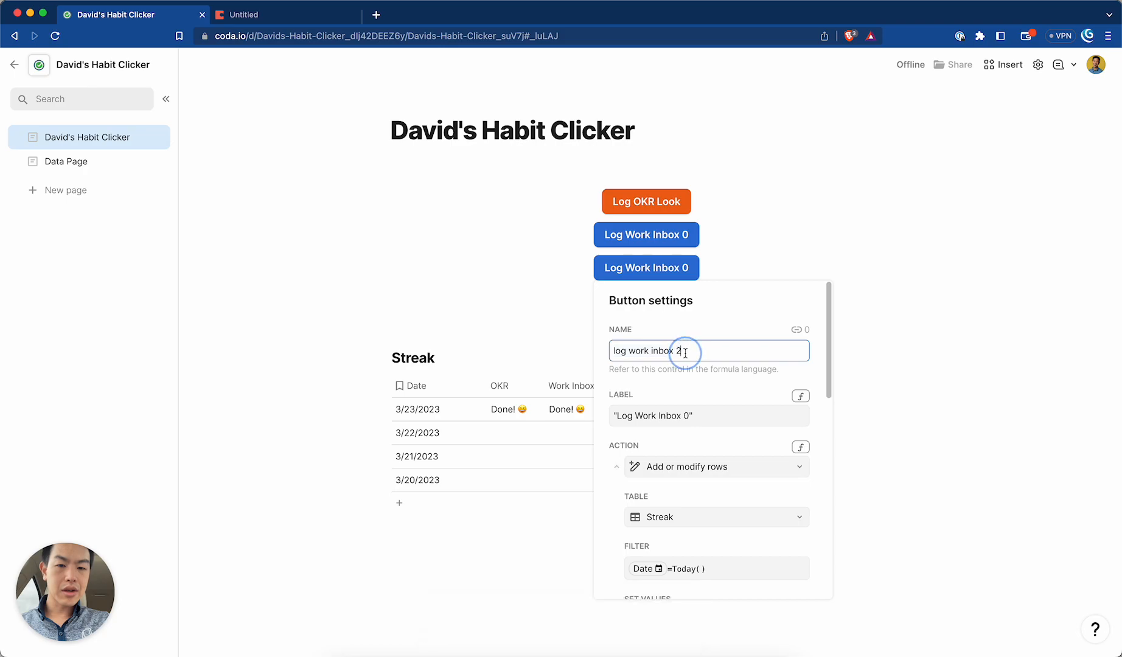
double_click(637, 350)
type("personal")
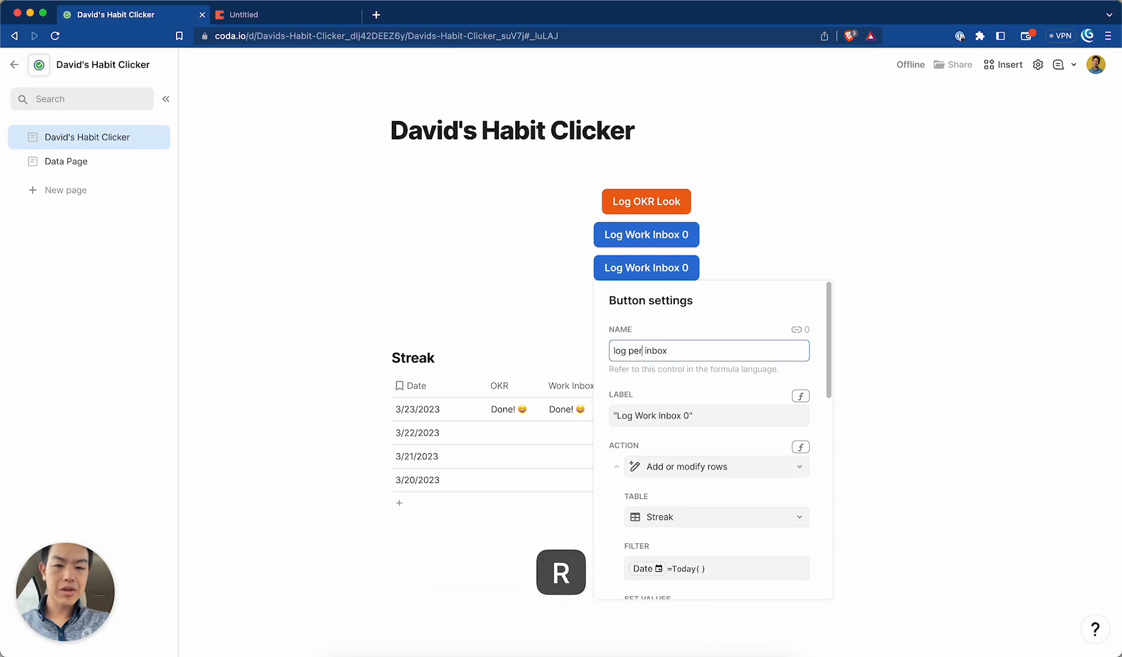
key("super+Right")
type("0")
double_click(644, 416)
type("Persona")
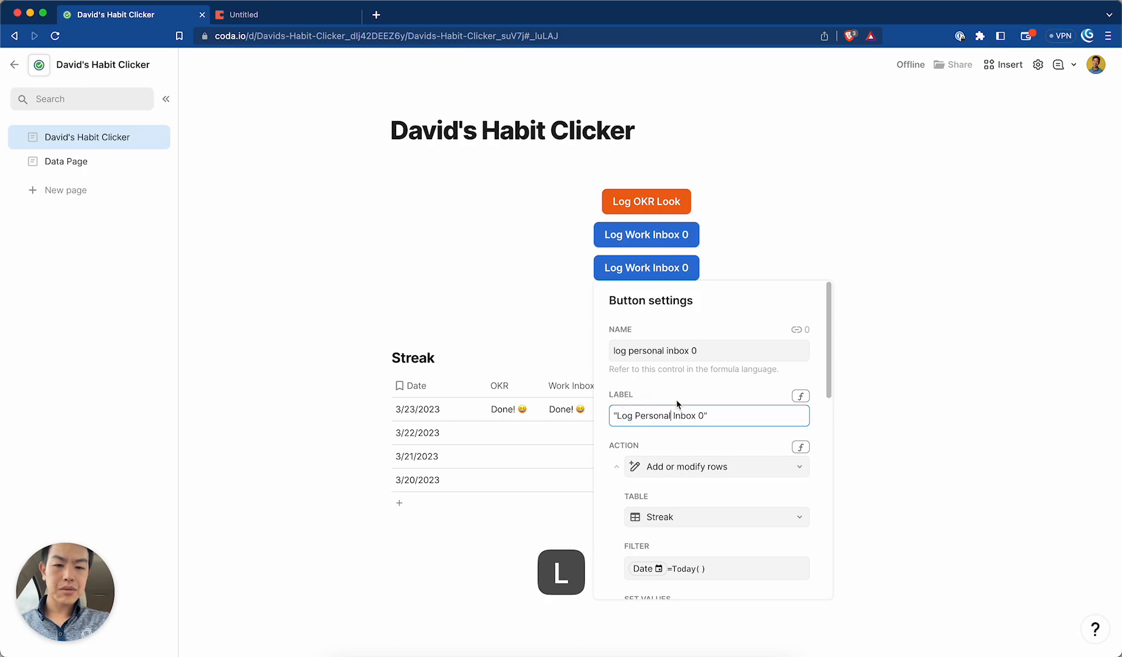
Step: Make the Log Personal Inbox 0 button's action set the Personal Inbox 0 column instead of Work Inbox 0
scroll(682, 419, "down", 3)
left_click(671, 539)
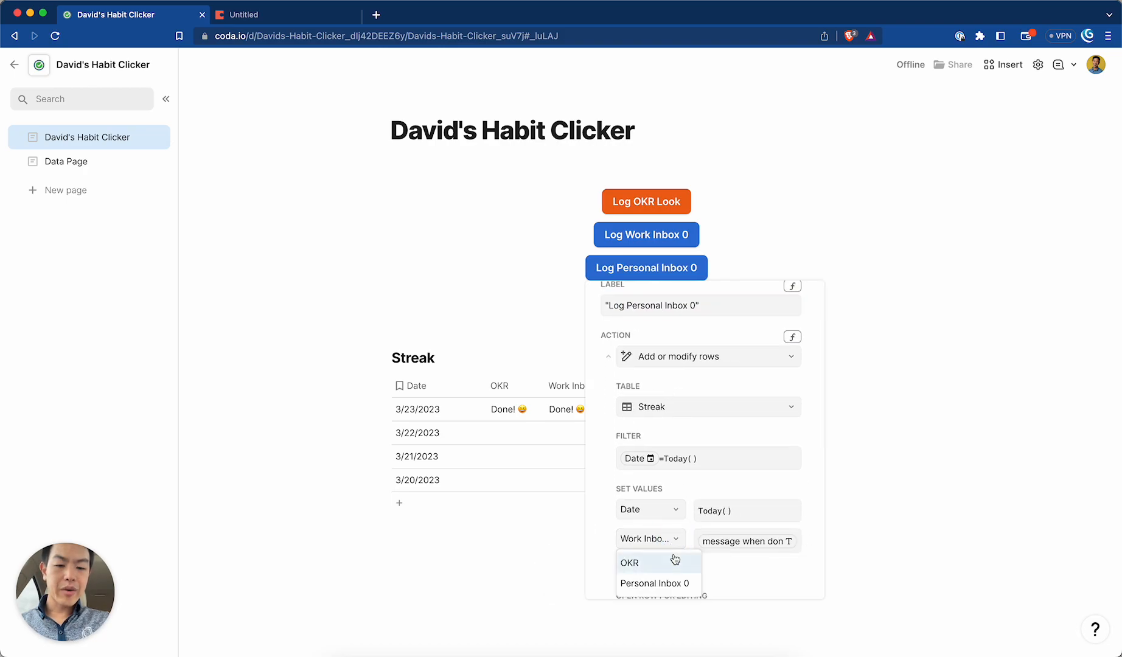
left_click(665, 582)
Step: Set the Log Personal Inbox 0 button's color to purple and run the button once
scroll(608, 486, "down", 10)
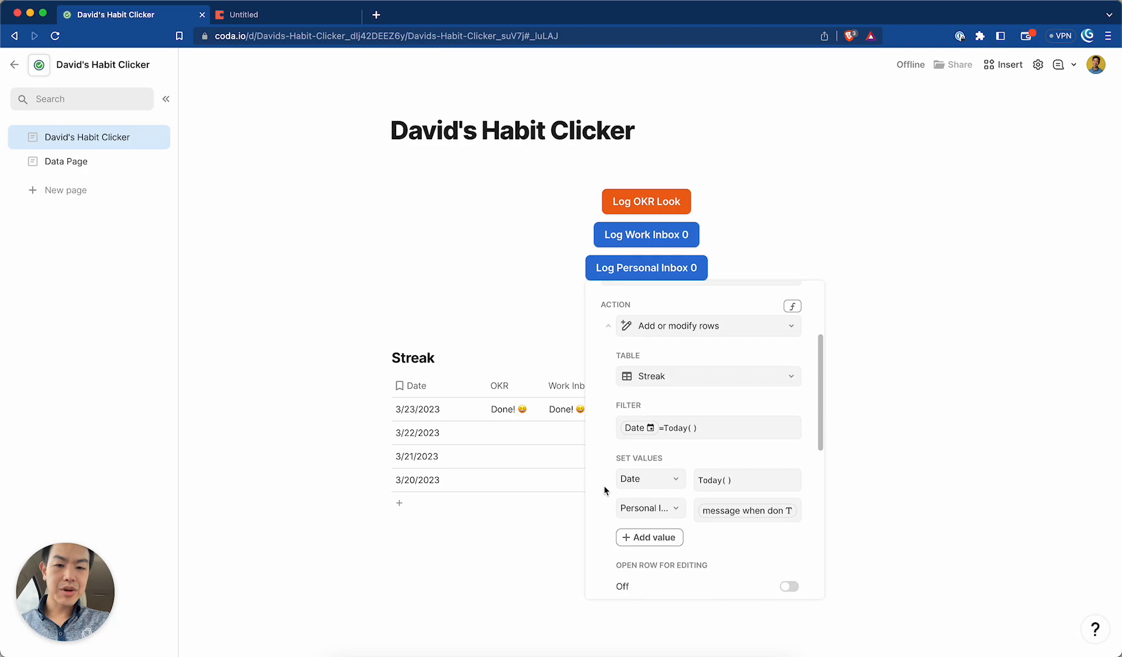
left_click(746, 341)
left_click(756, 260)
left_click(696, 272)
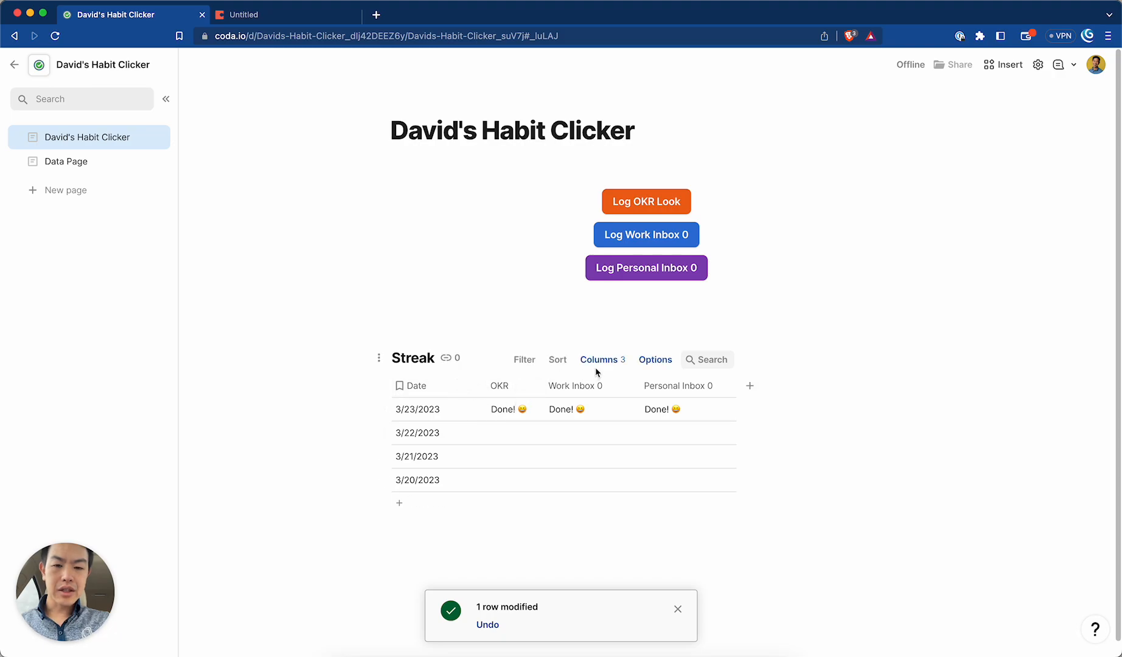
left_click(500, 388)
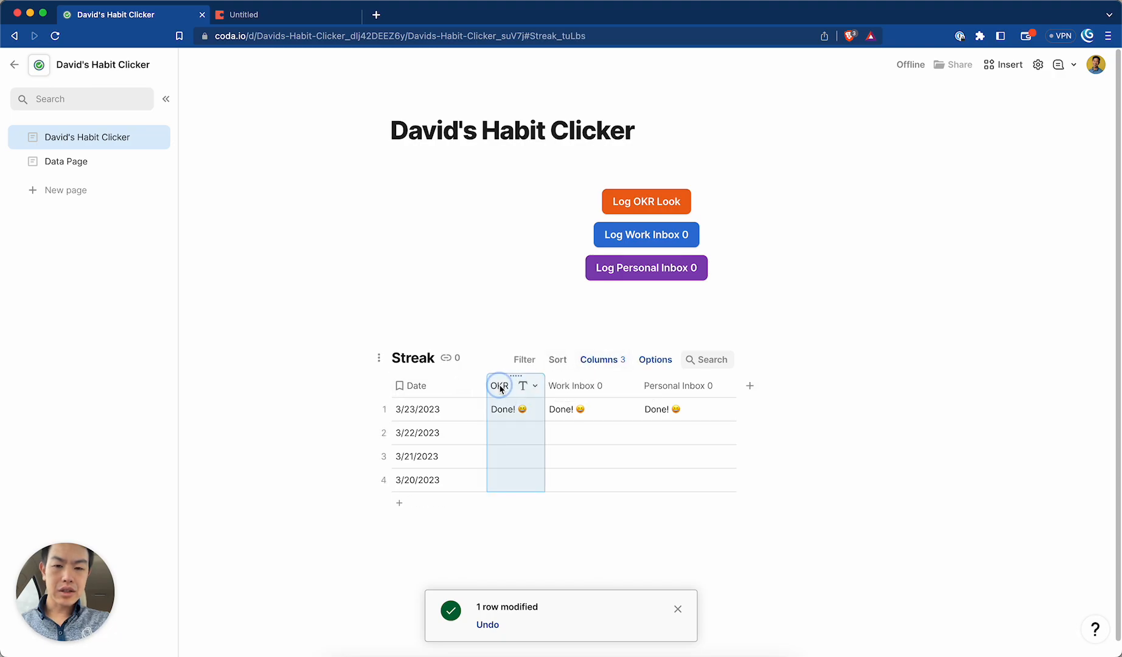
right_click(500, 388)
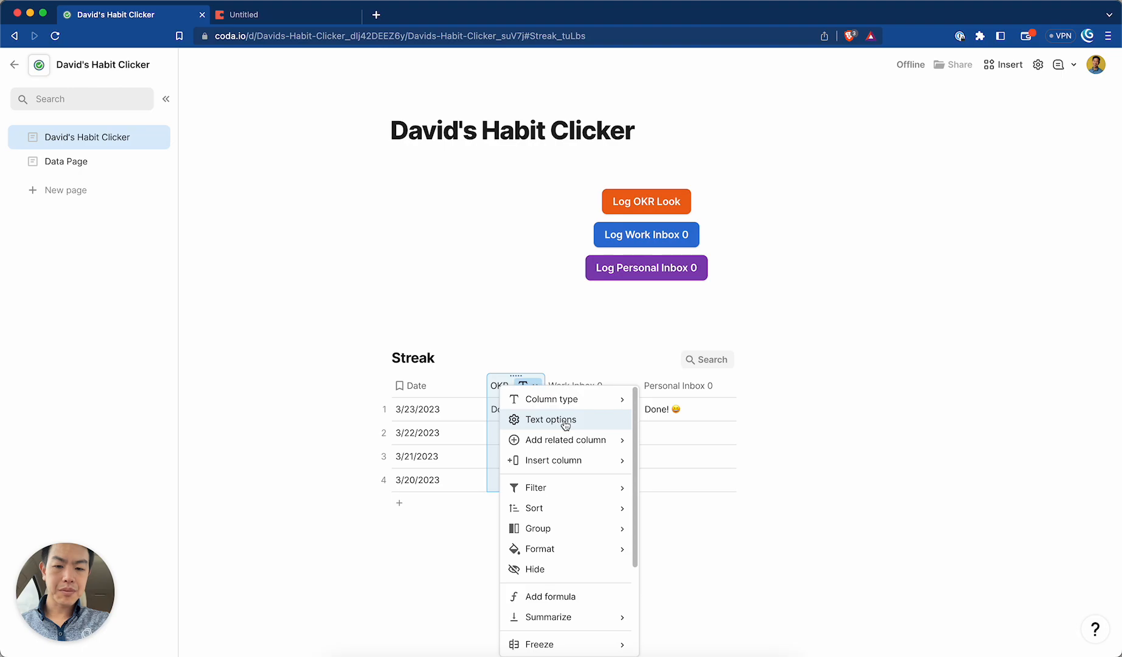
left_click(494, 389)
right_click(494, 392)
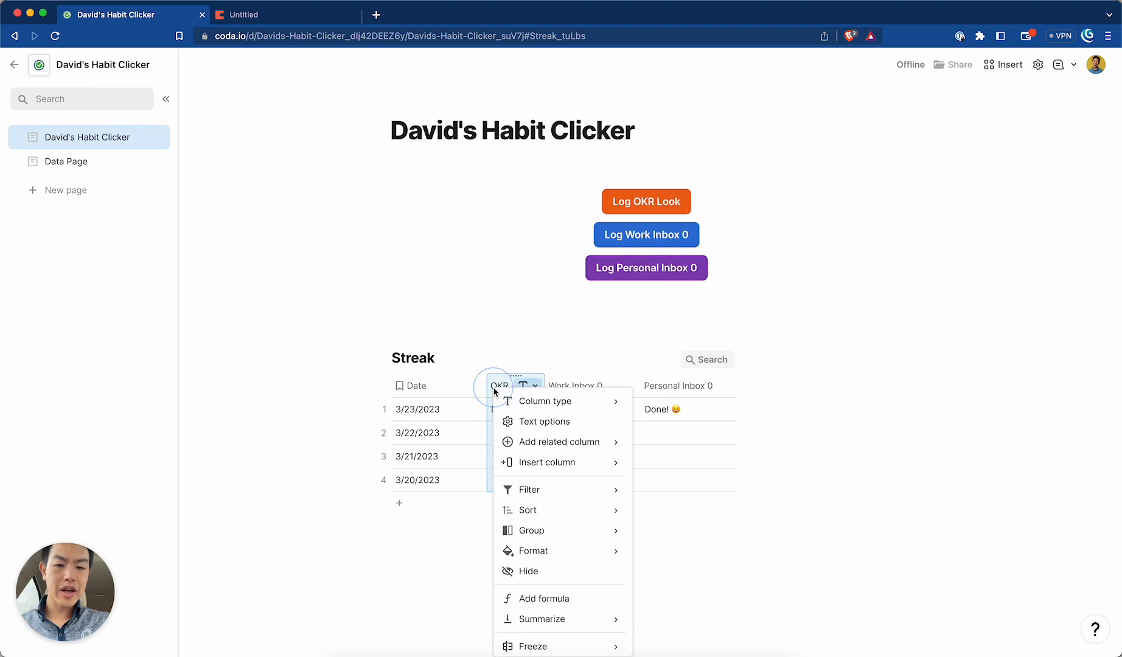
scroll(546, 466, "down", 3)
left_click(493, 384)
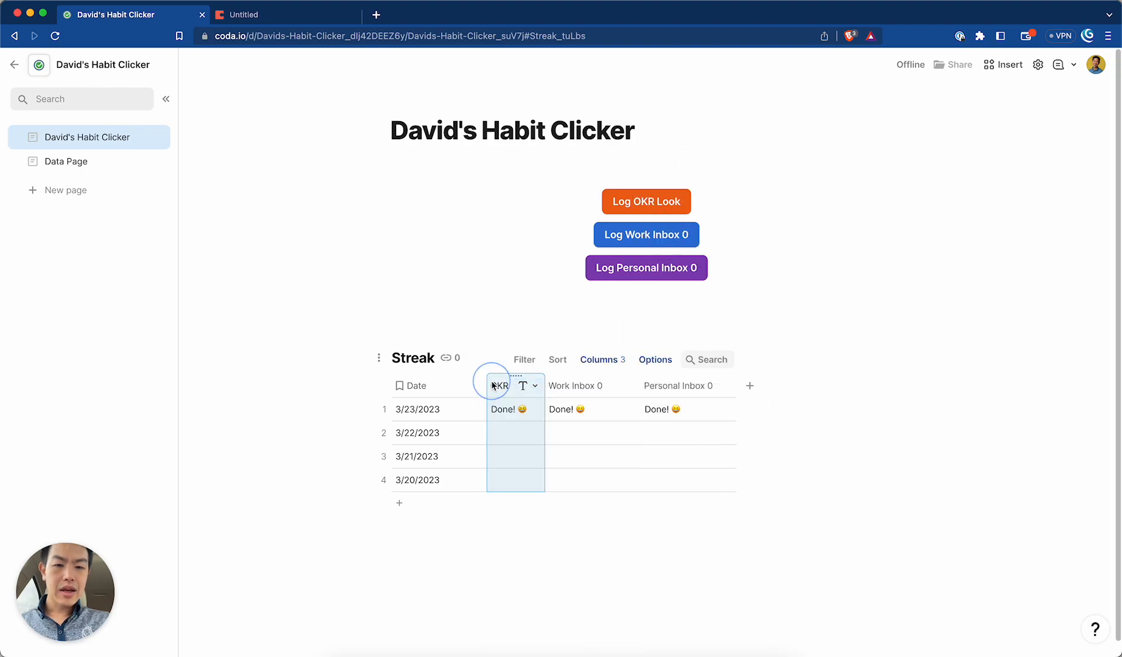
Step: Open the Streak table's conditional formatting and add a new rule based on the OKR column
left_click(671, 358)
left_click(990, 359)
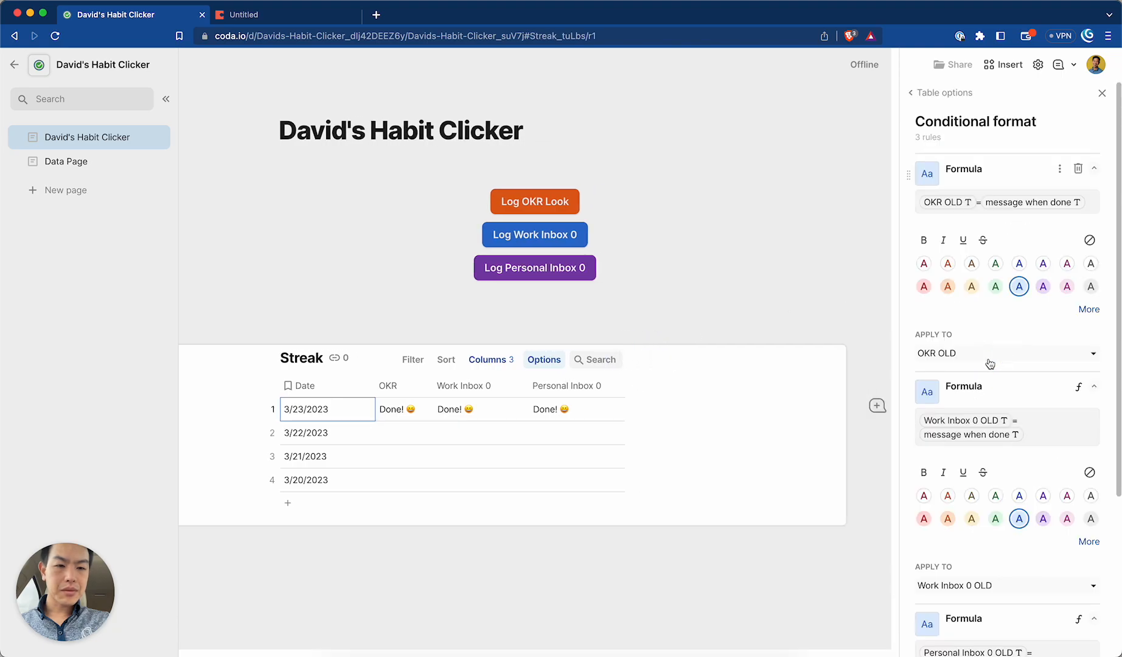
left_click(389, 389)
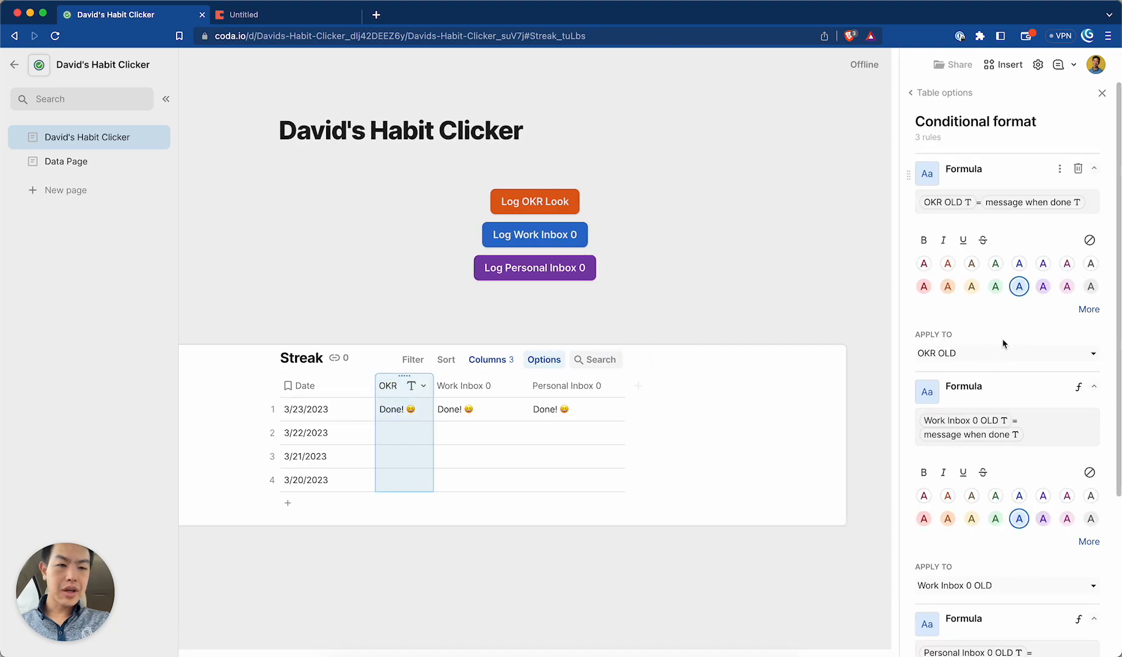
scroll(998, 335, "down", 4)
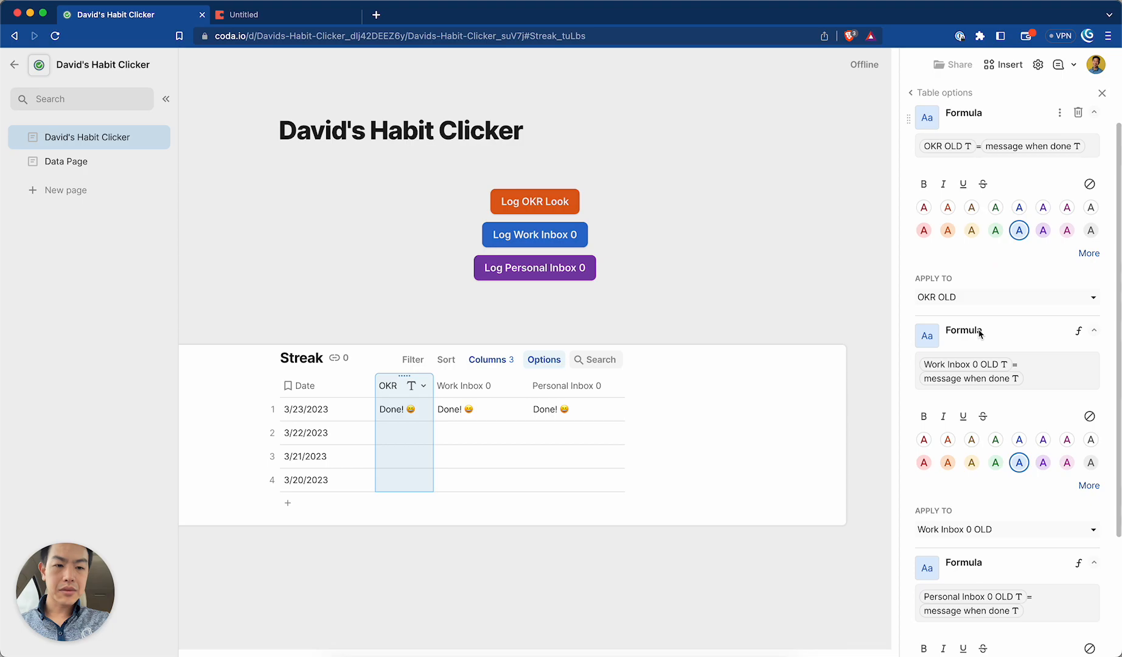
scroll(993, 317, "down", 1)
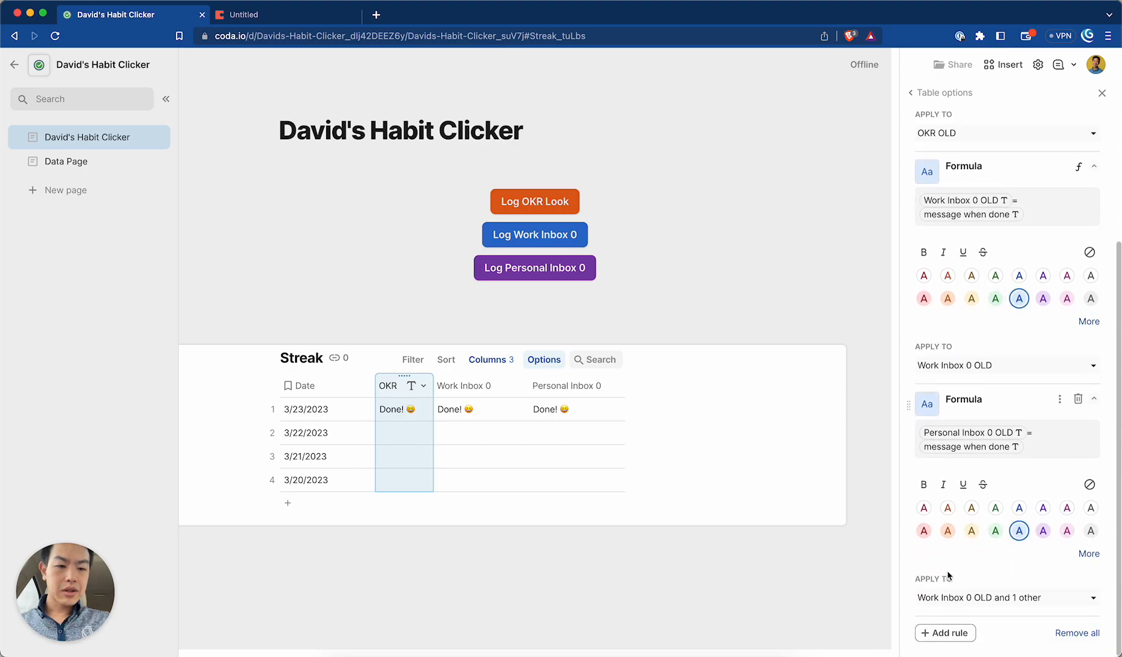
left_click(939, 634)
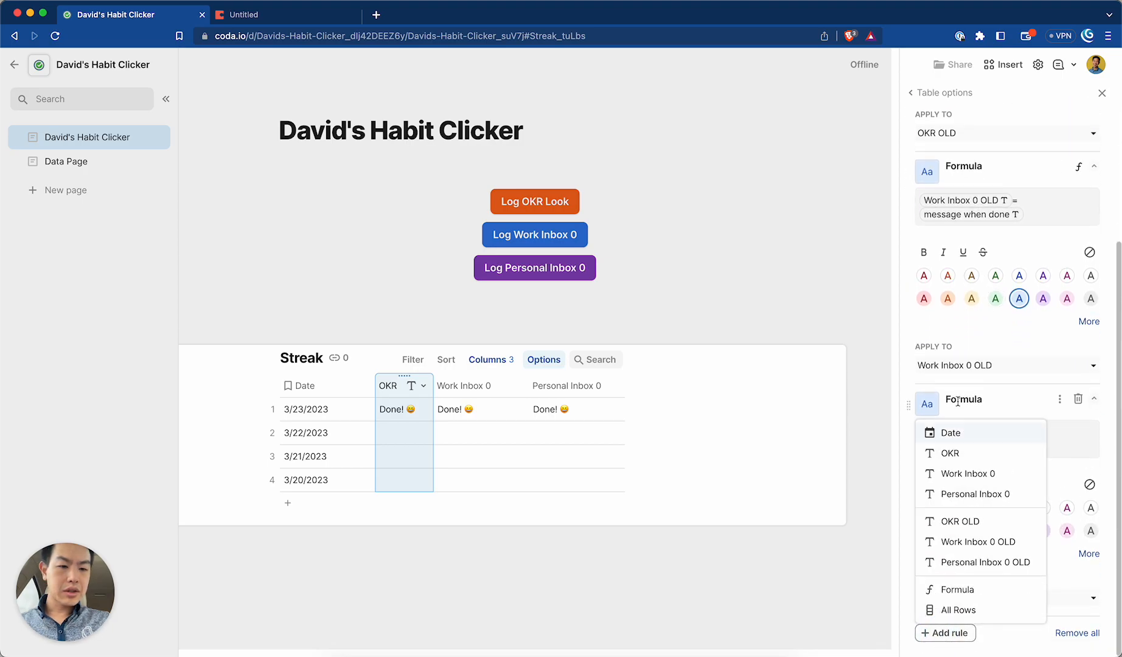
left_click(954, 453)
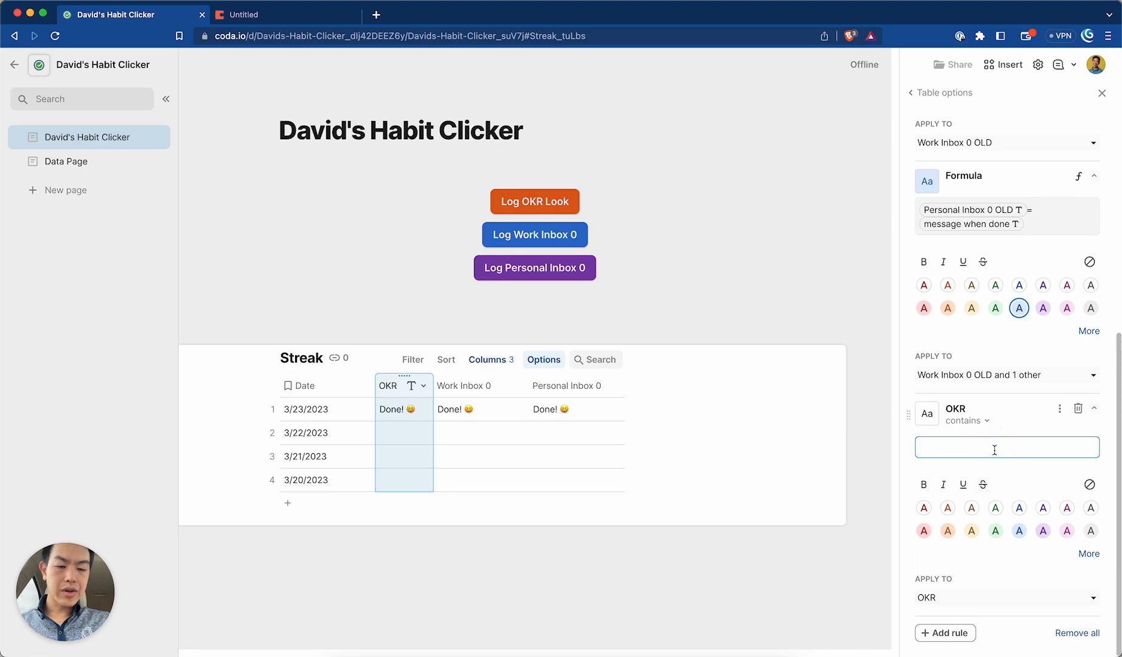
Step: Turn the new OKR rule into the formula condition OKR = message when done, with light blue highlighting
type("=")
key("BackSpace")
left_click(1059, 408)
left_click(1022, 456)
left_click(1004, 454)
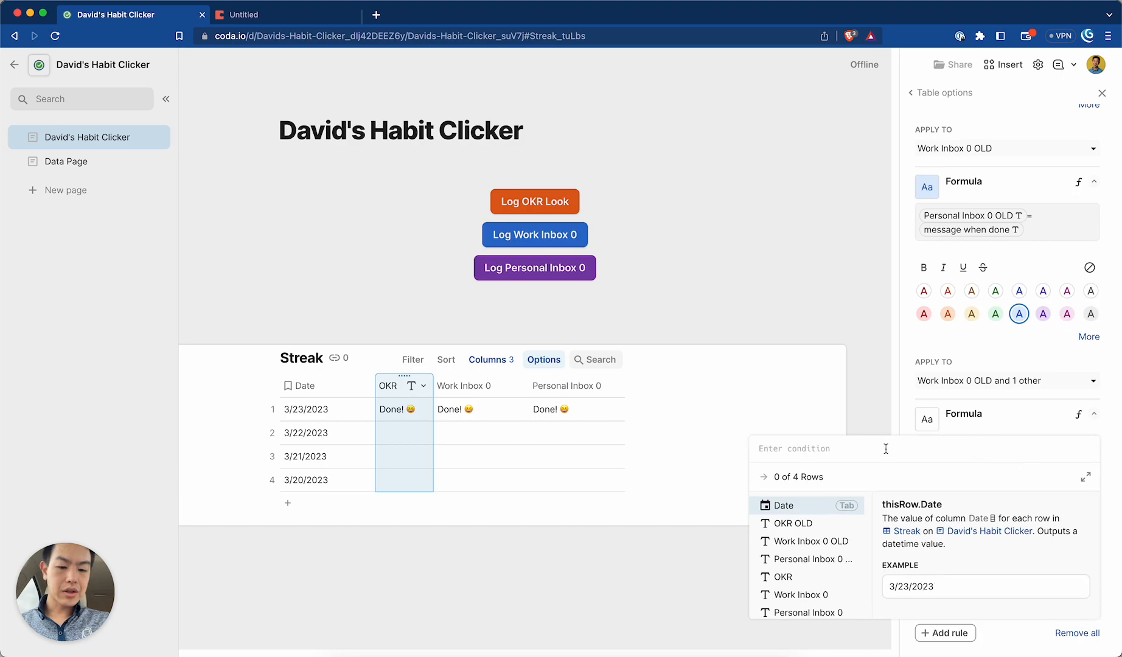
type("okr")
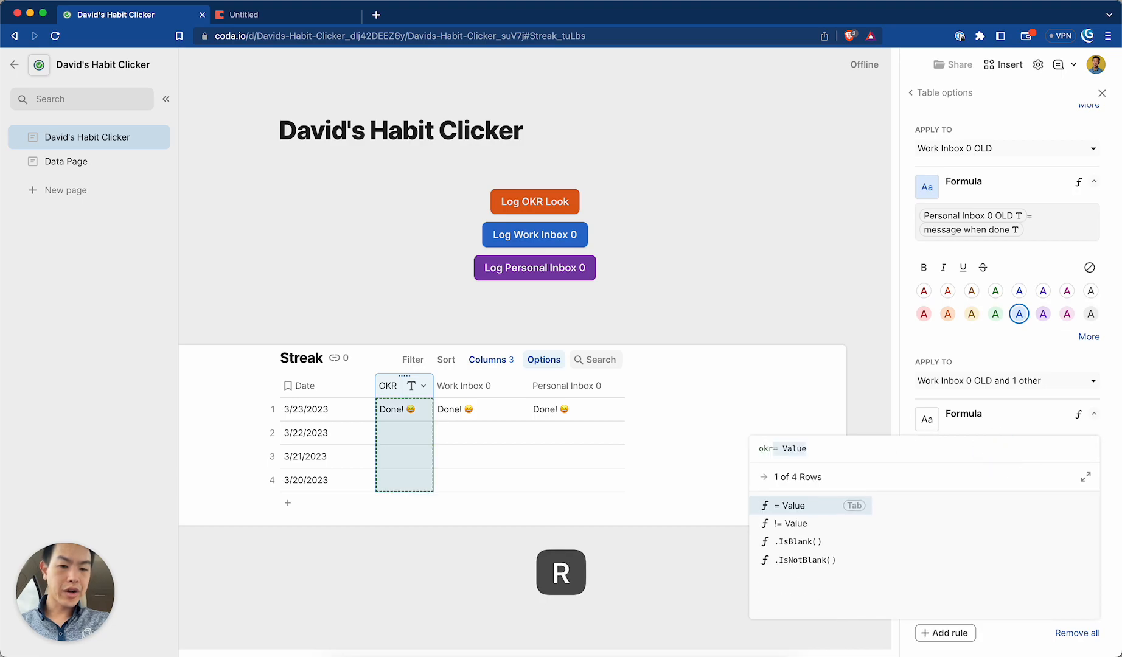
type("=mee")
key("BackSpace")
type("ssage when done")
key("Return")
key("Return")
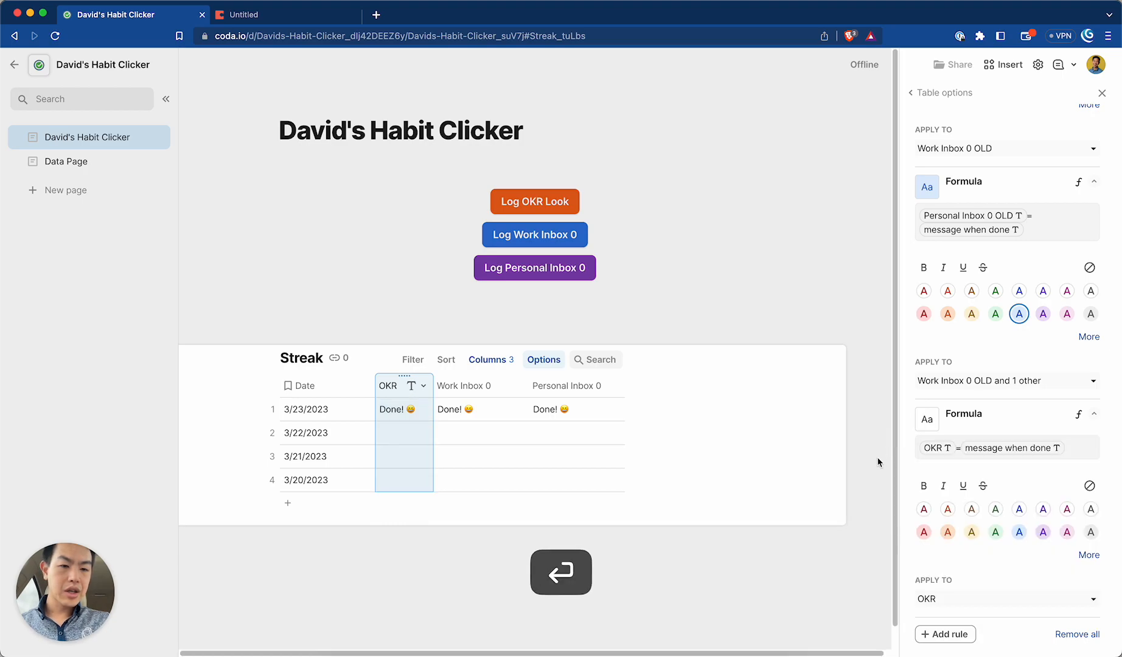
left_click(1019, 532)
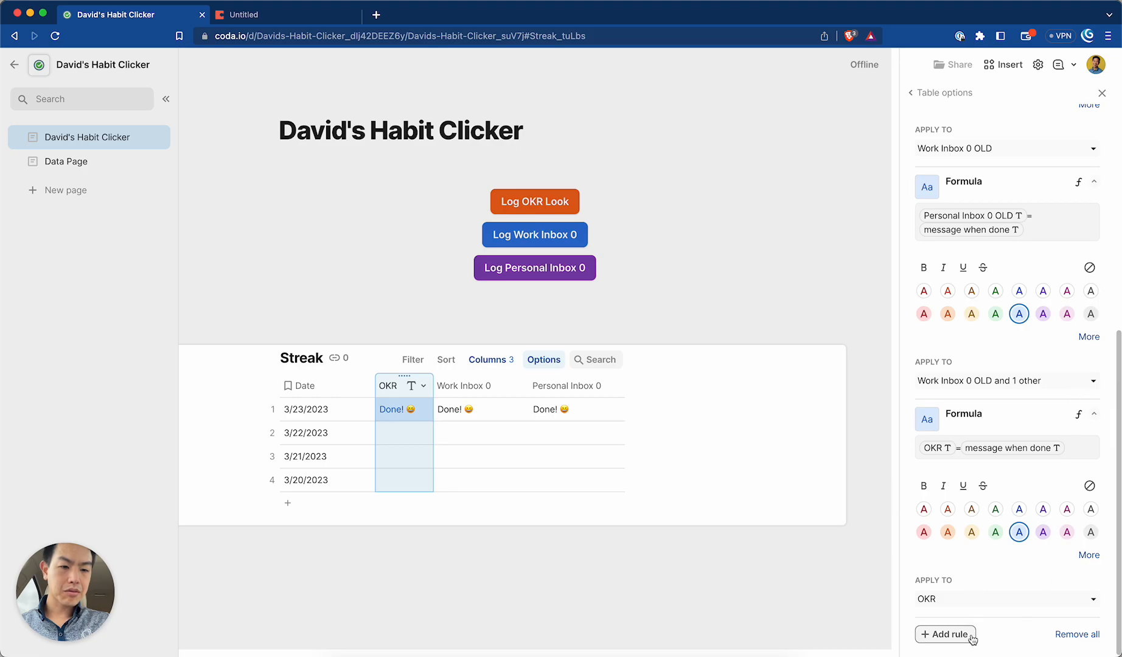
Step: Duplicate the new OKR rule and change the copy's condition to Work Inbox 0 = message when done
left_click(1059, 415)
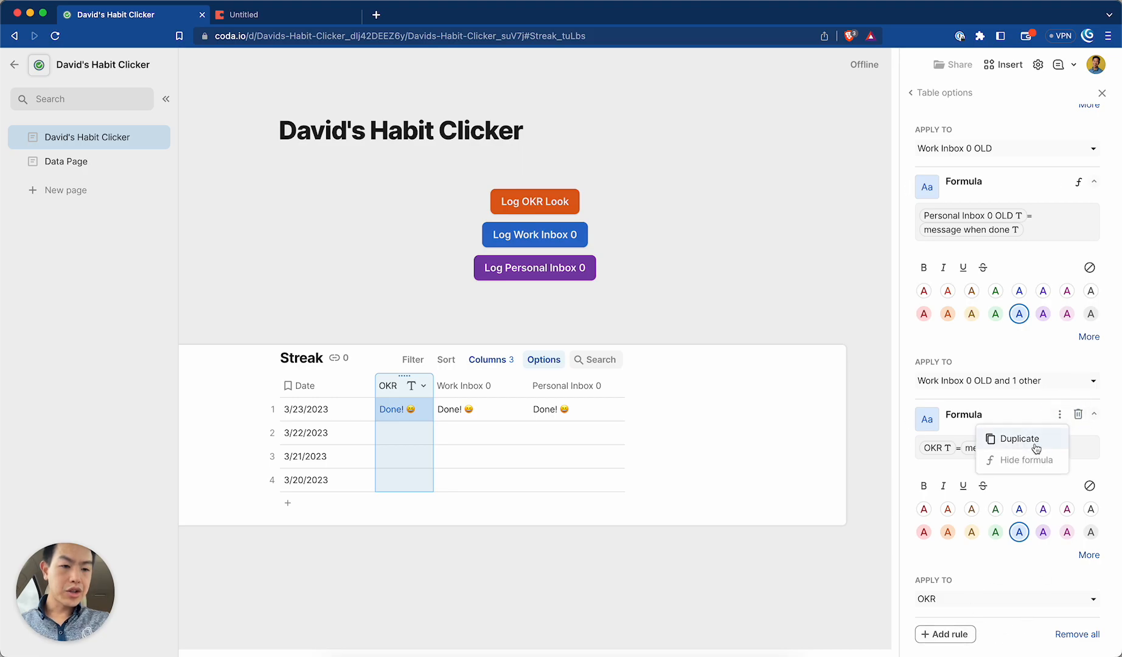
left_click(1000, 439)
scroll(959, 472, "down", 4)
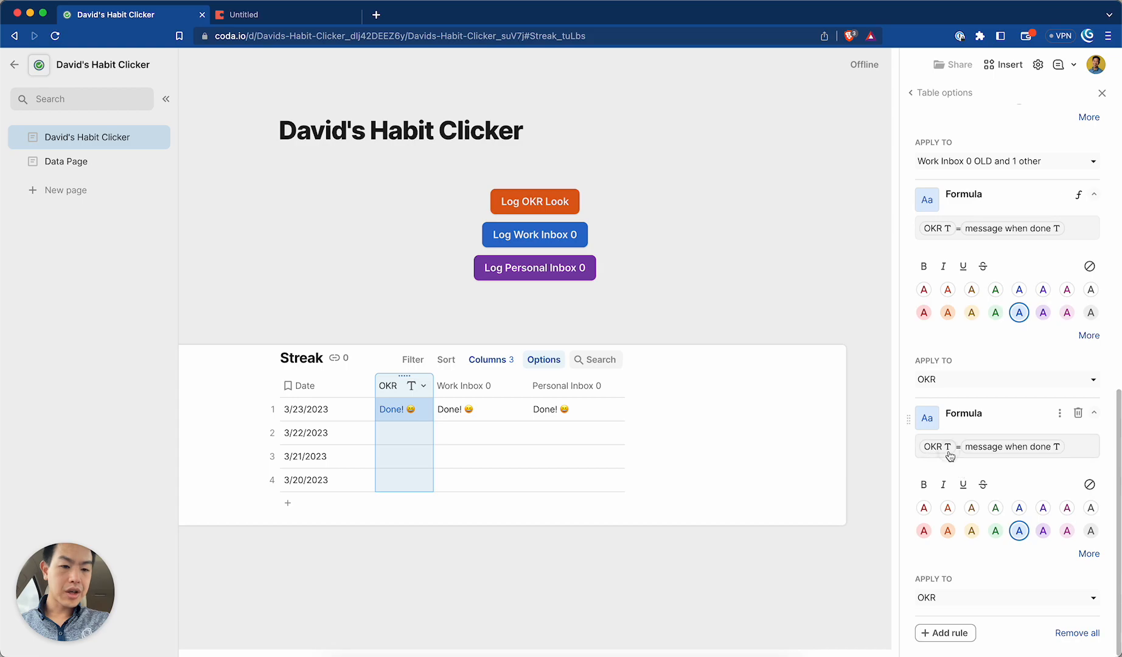
left_click(951, 455)
left_click(772, 449)
type("work")
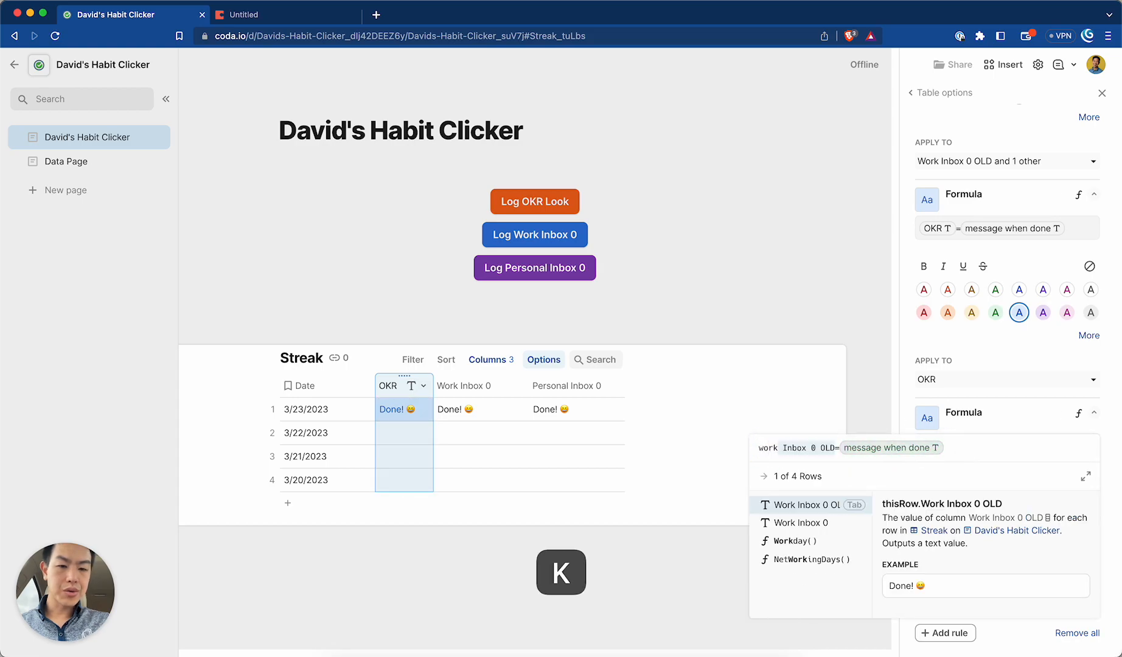
key("Down")
key("Return")
Step: Duplicate the Work Inbox 0 rule and change the copy's condition to Personal Inbox 0 OLD = message when done
left_click(973, 424)
left_click(1061, 594)
left_click(1061, 591)
left_click(1013, 608)
scroll(1013, 608, "down", 7)
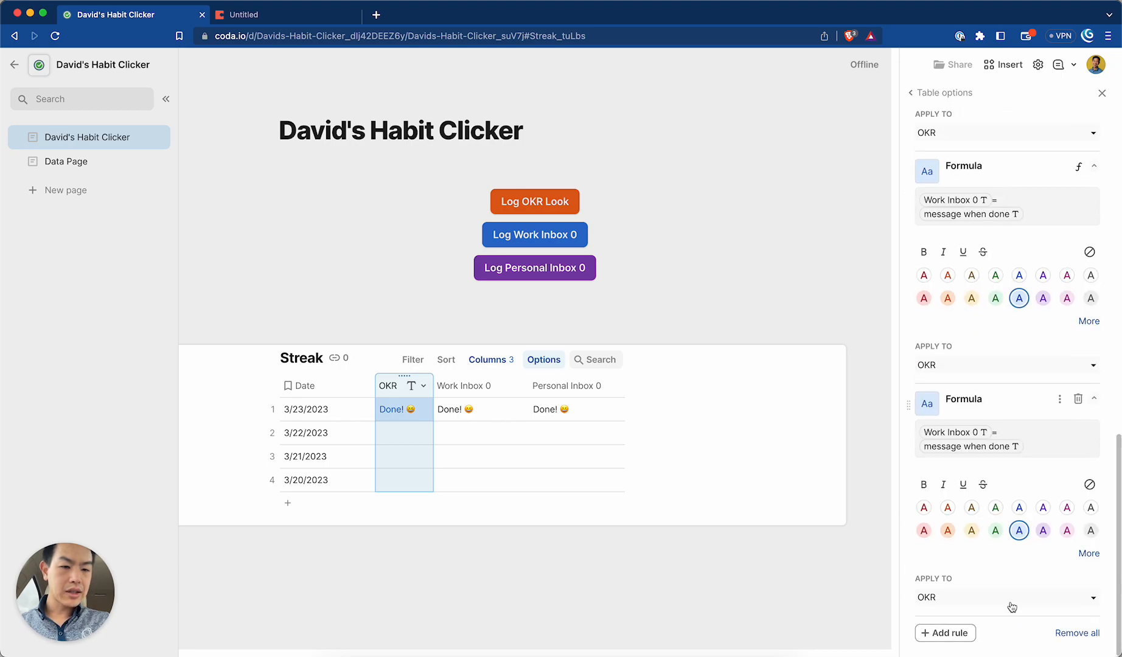
left_click(938, 441)
left_click(829, 434)
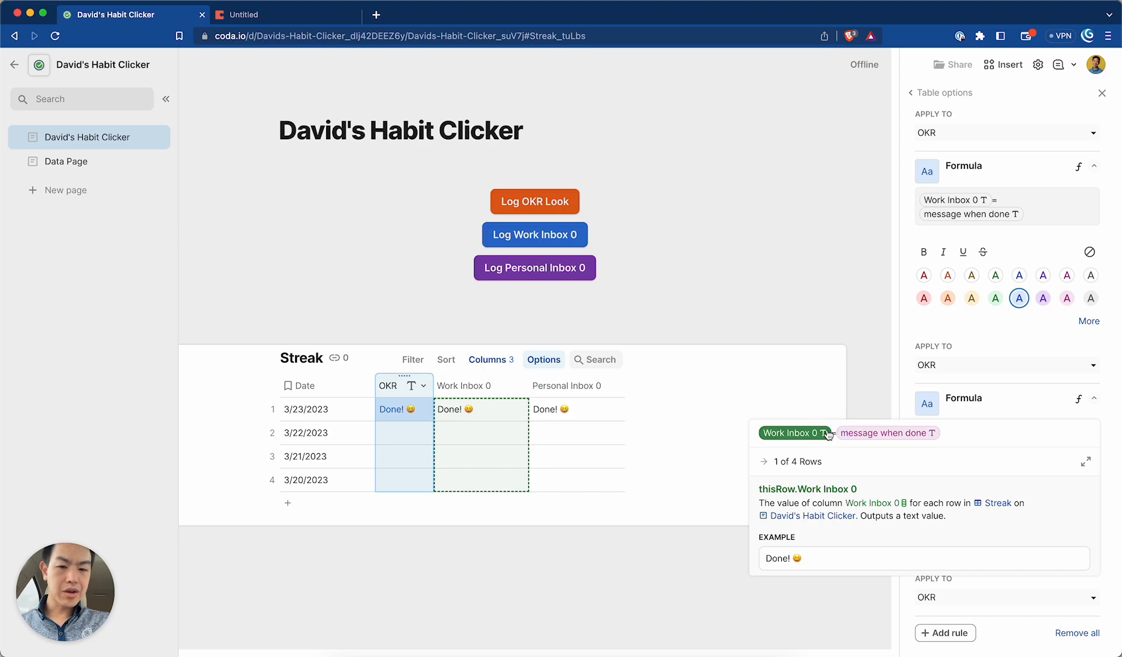
type("pr")
key("Tab")
key("Return")
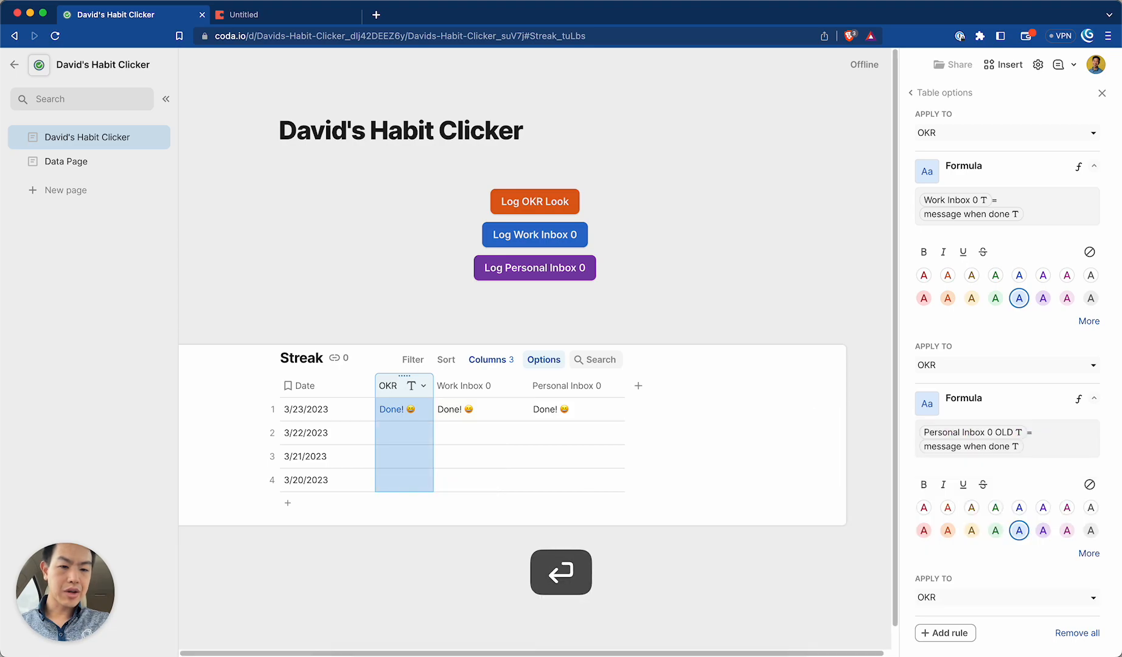
Step: Make the Work Inbox 0 rule apply to the Work Inbox 0 column only, instead of OKR
left_click(961, 364)
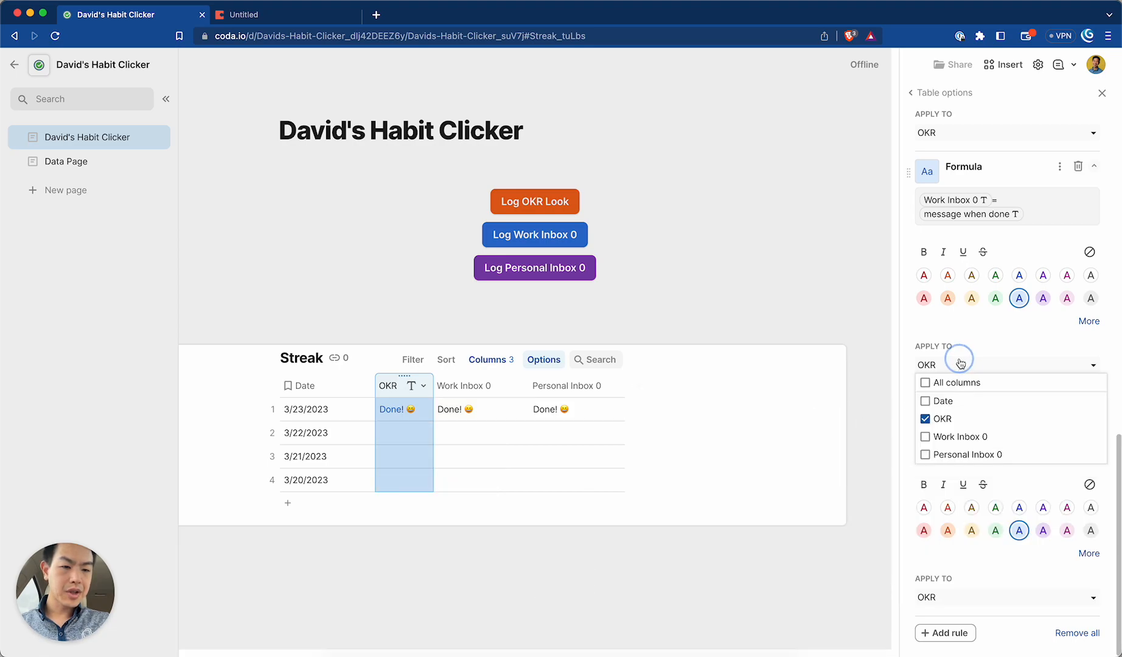
left_click(1016, 181)
left_click(984, 371)
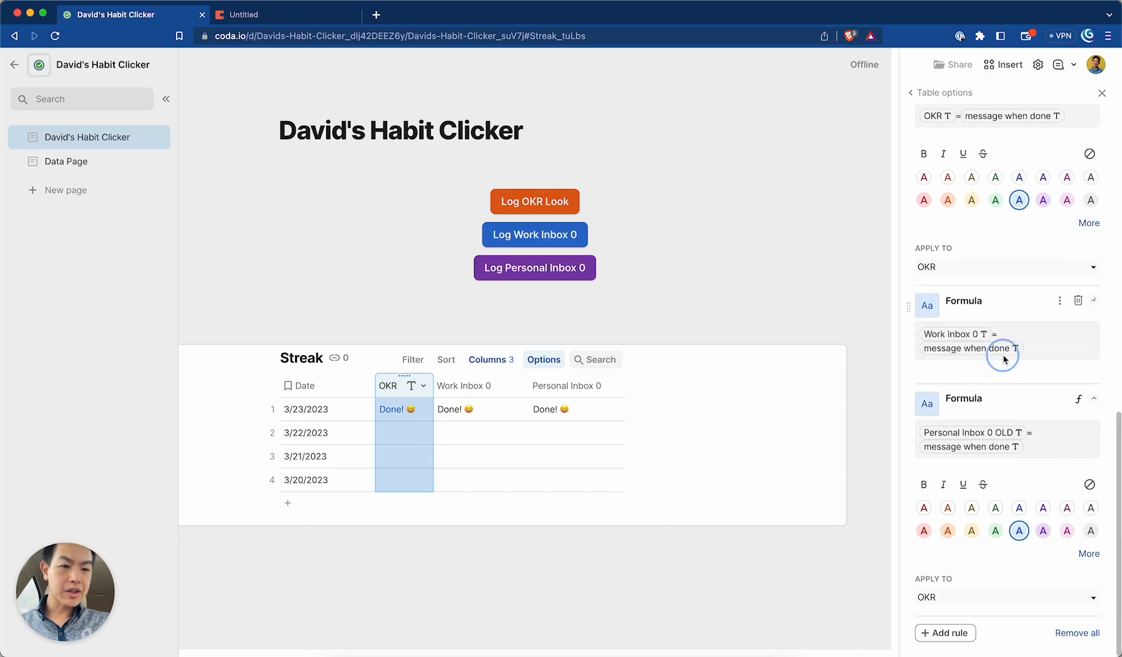
left_click(998, 365)
left_click(947, 438)
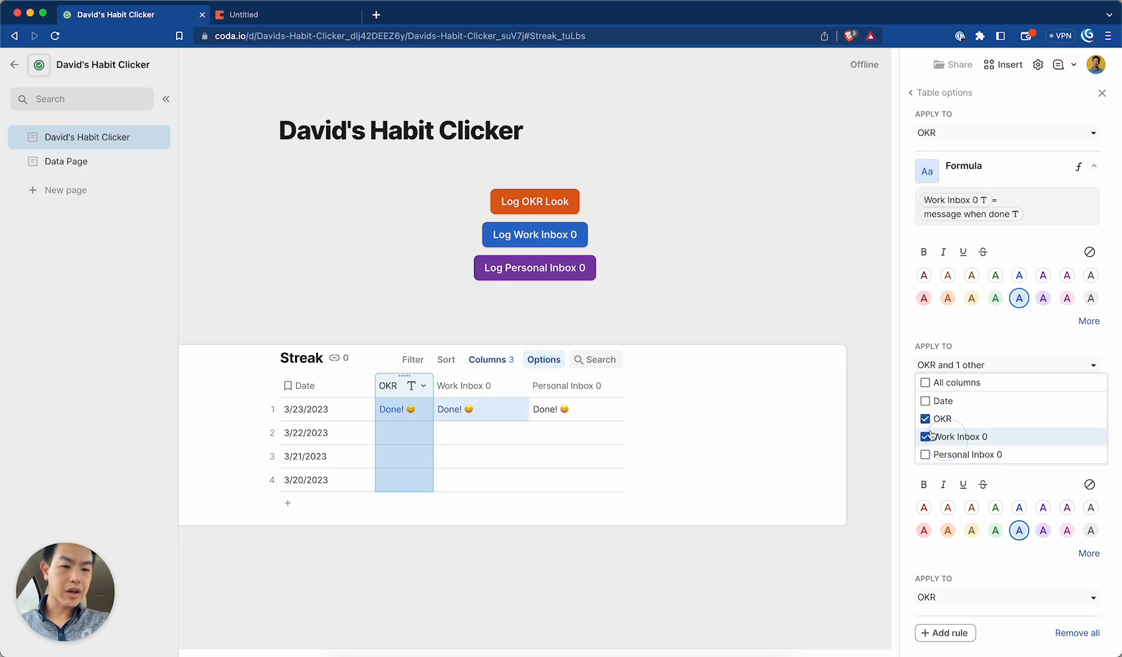
left_click(925, 419)
left_click(958, 555)
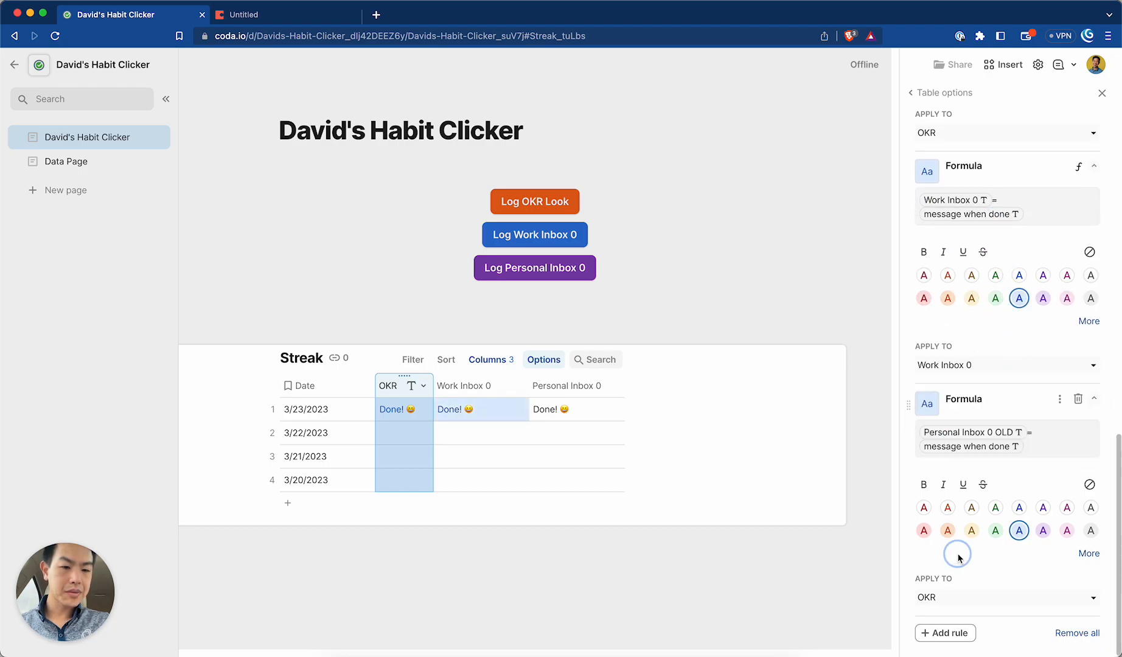
Step: Make the last rule apply to the Personal Inbox 0 column only, instead of OKR
left_click(949, 597)
left_click(925, 543)
left_click(925, 579)
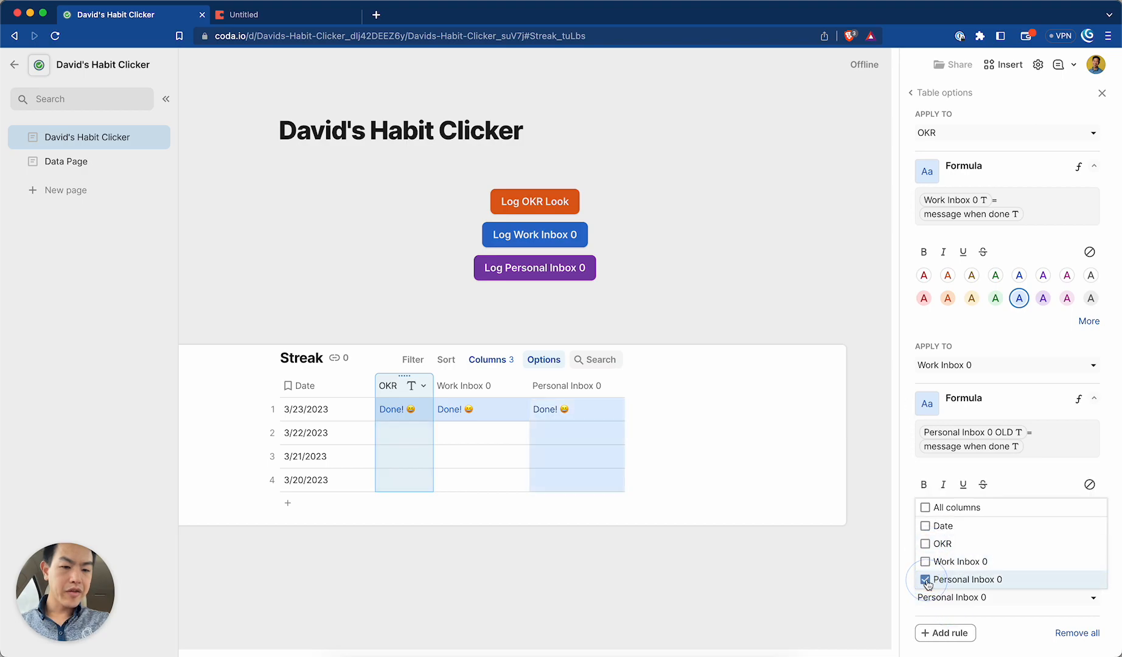
Step: Correct the last rule's condition to Personal Inbox 0 = message when done and close the conditional formatting settings
left_click(1044, 452)
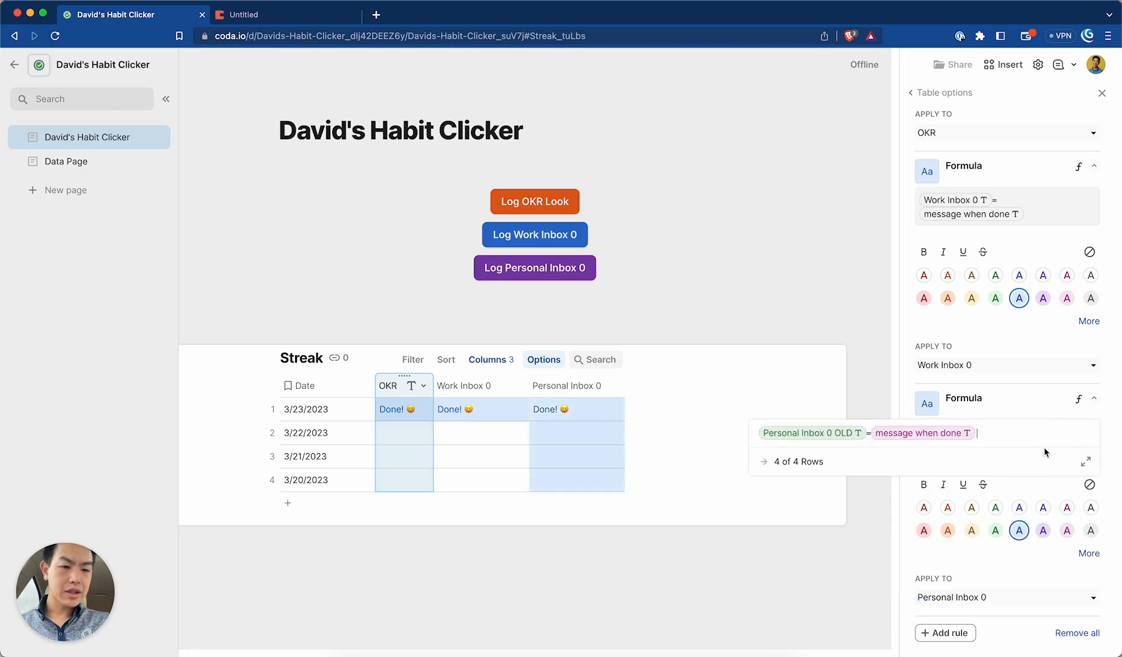
left_click(855, 438)
key("BackSpace")
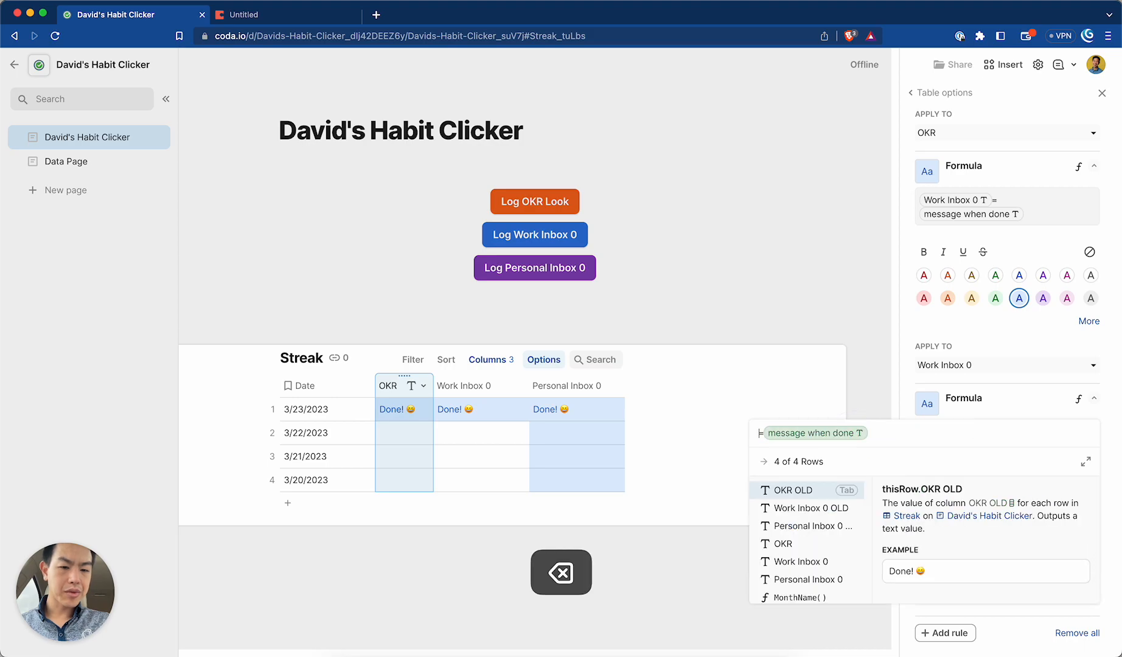
type("P")
left_click(809, 489)
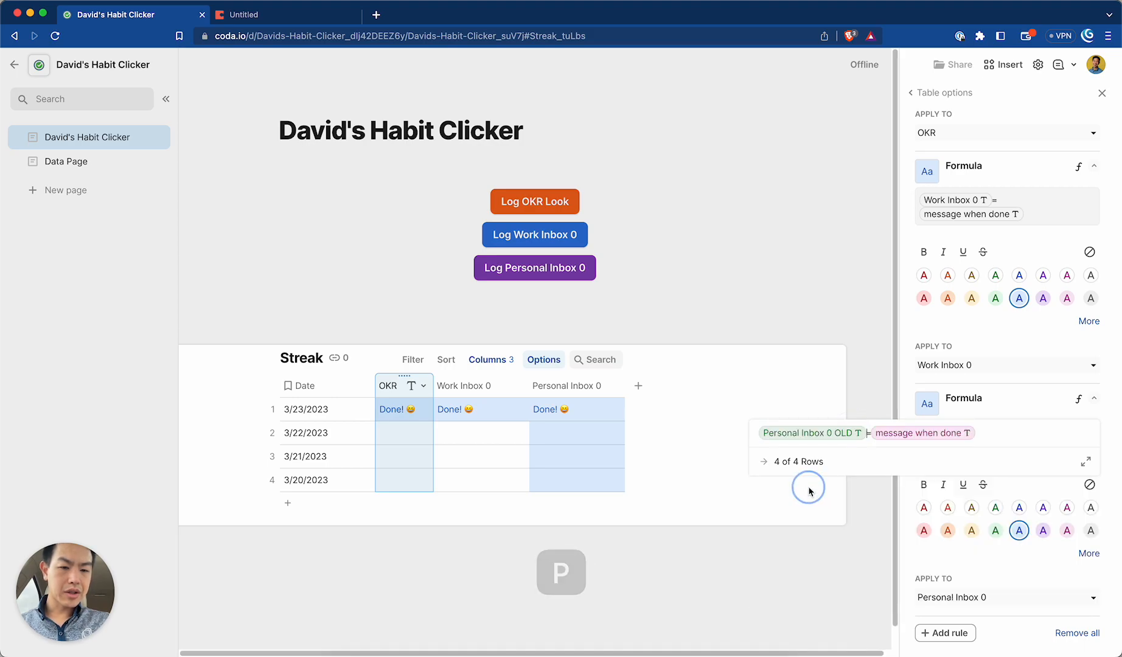
left_click(822, 431)
type("percentile(,")
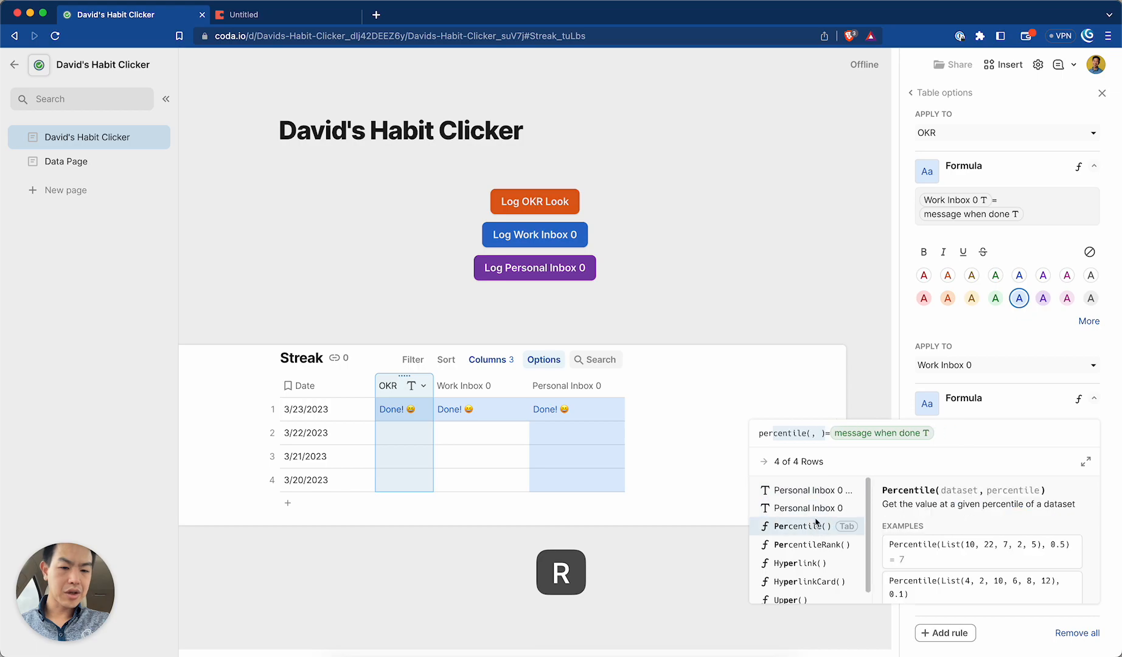
left_click(814, 490)
key("Return")
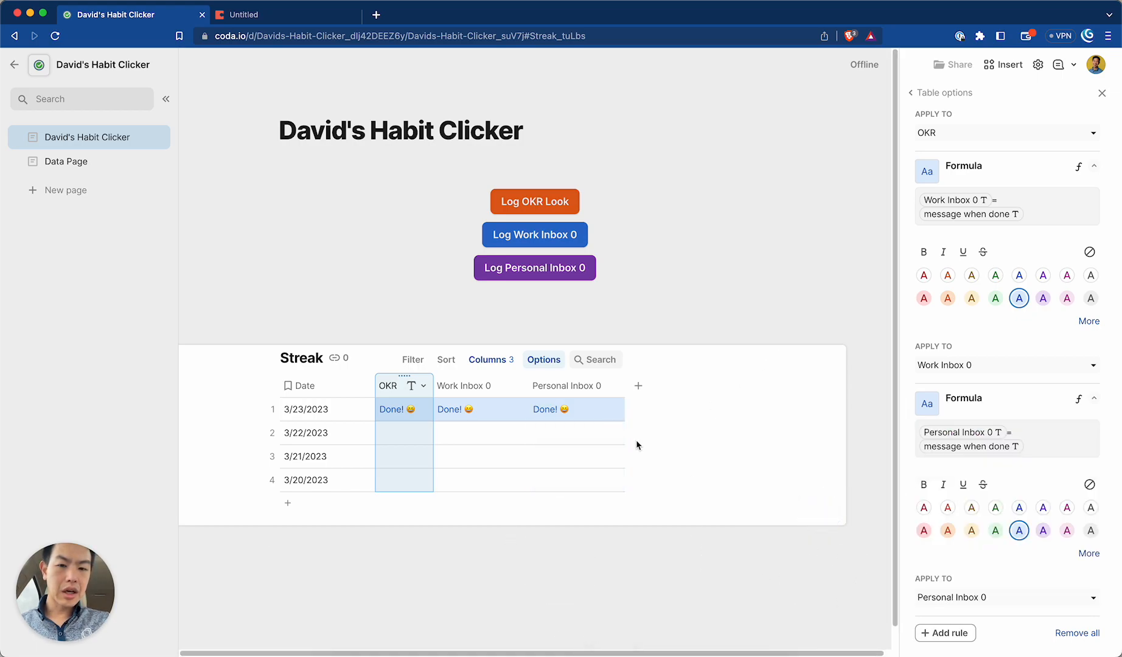
left_click(522, 586)
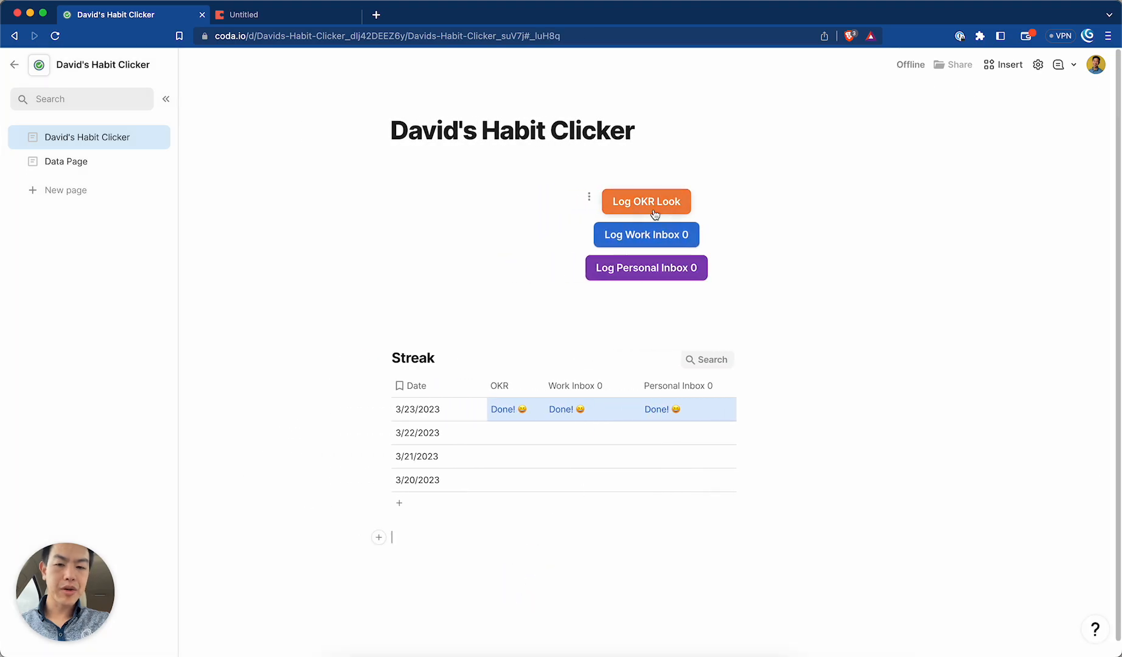
Step: Run the Log OKR Look, Log Work Inbox 0 and Log Personal Inbox 0 buttons once each
left_click(655, 206)
left_click(646, 230)
left_click(642, 268)
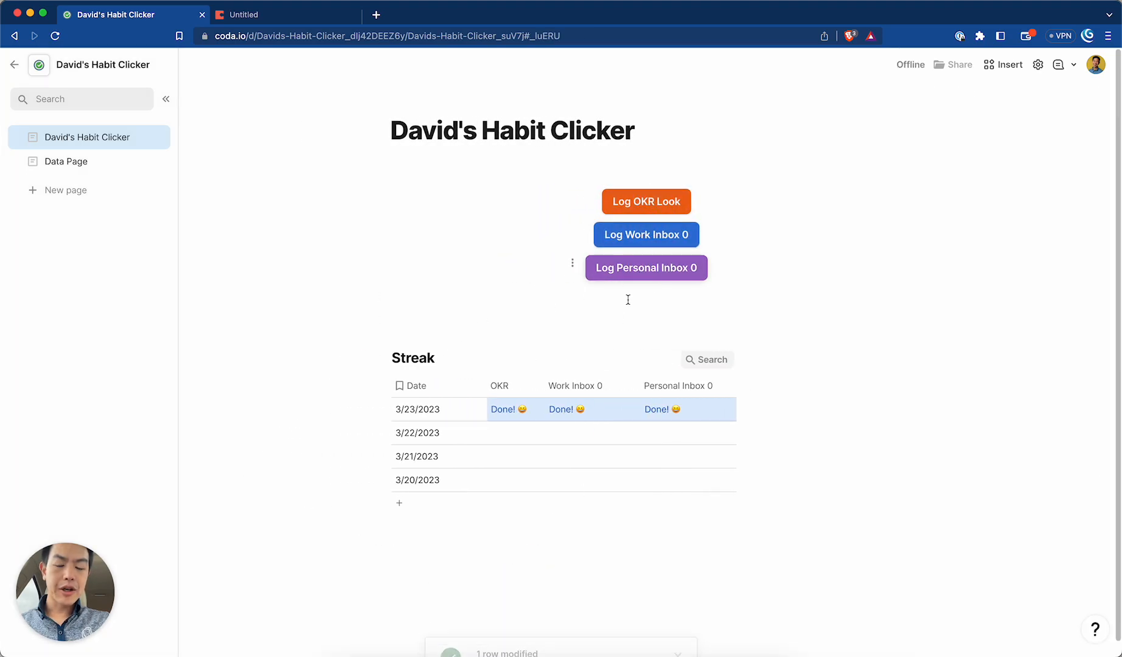
Step: Begin the Log OKR Look button's disable condition with a Filter formula on the Streak table
right_click(666, 210)
scroll(679, 378, "down", 4)
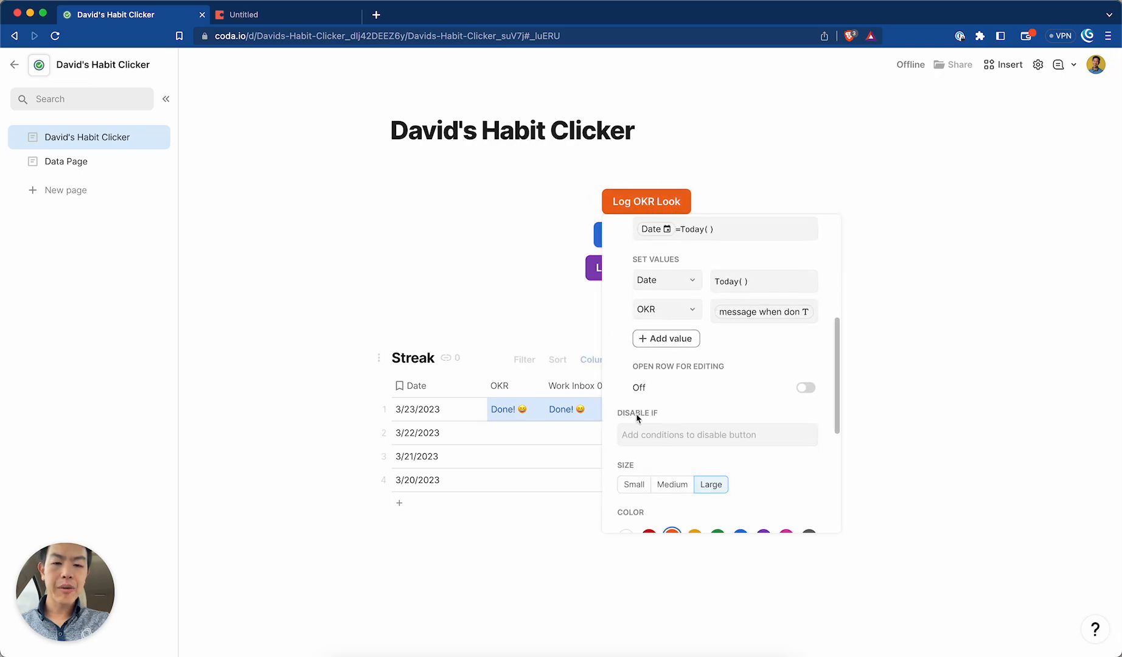
scroll(643, 436, "down", 4)
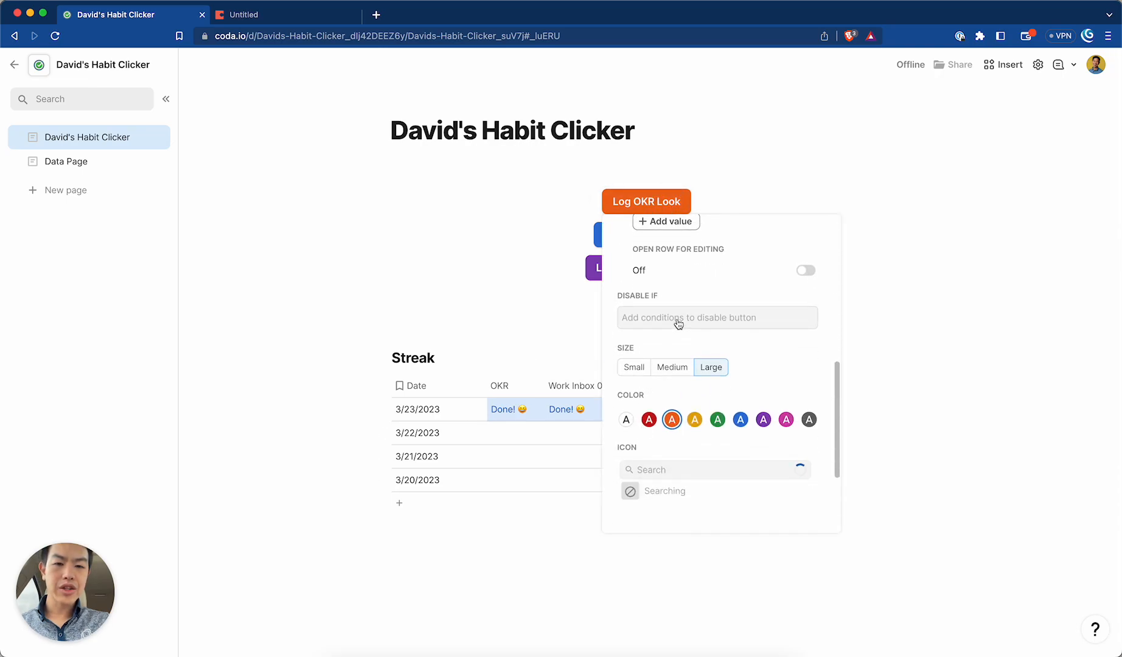
left_click(678, 319)
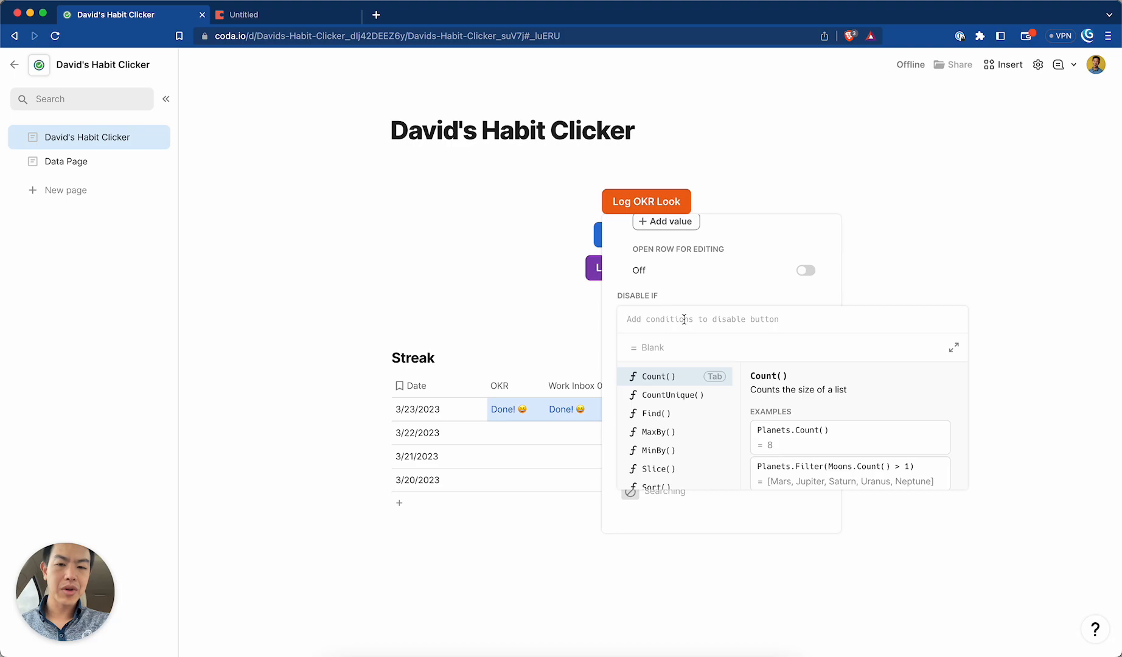
type("streak")
key("Tab")
type(".")
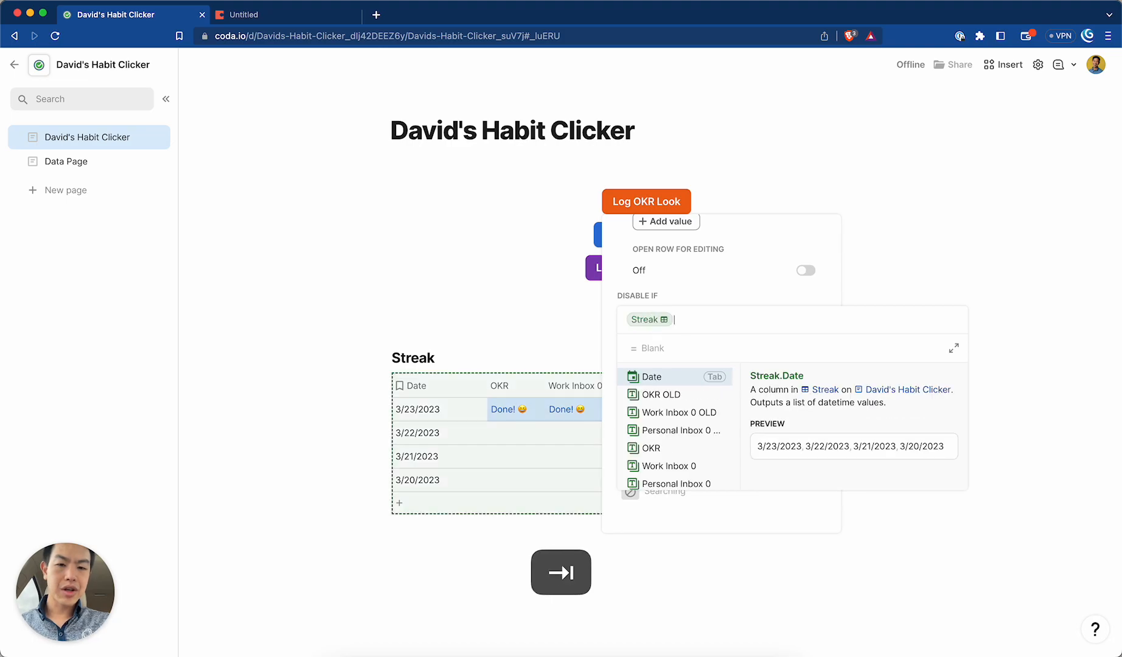
type("Filter()")
key("Tab")
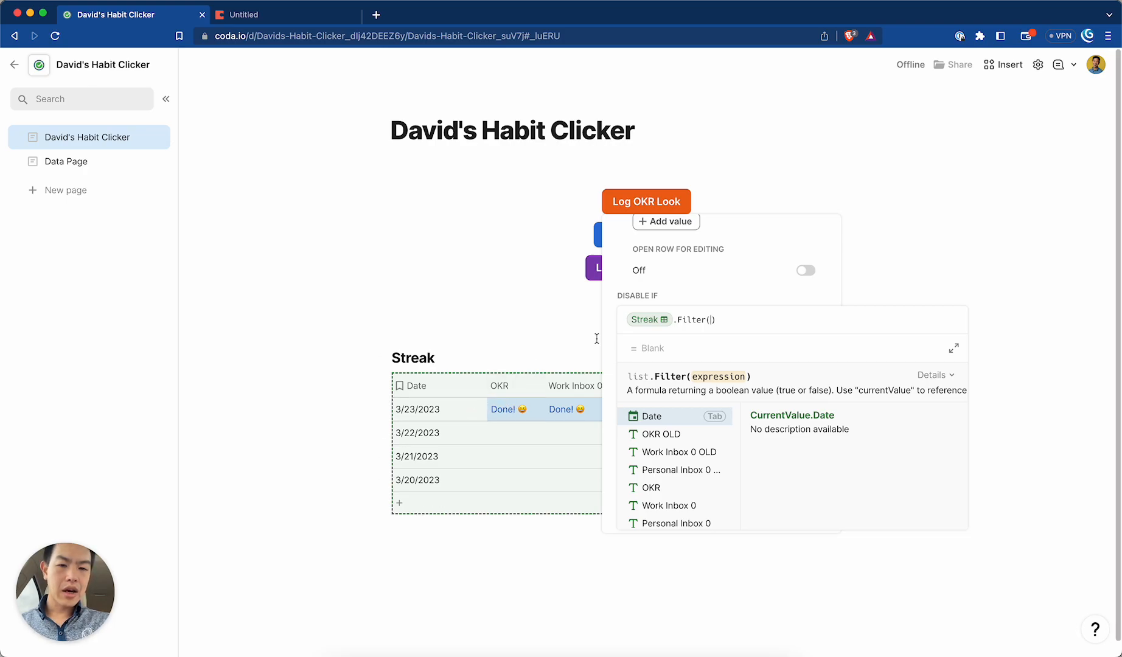
Step: Set the filter expression to Date = Today() and OKR = message when done
type("Date")
key("Tab")
type("to")
key("Tab")
type("and ")
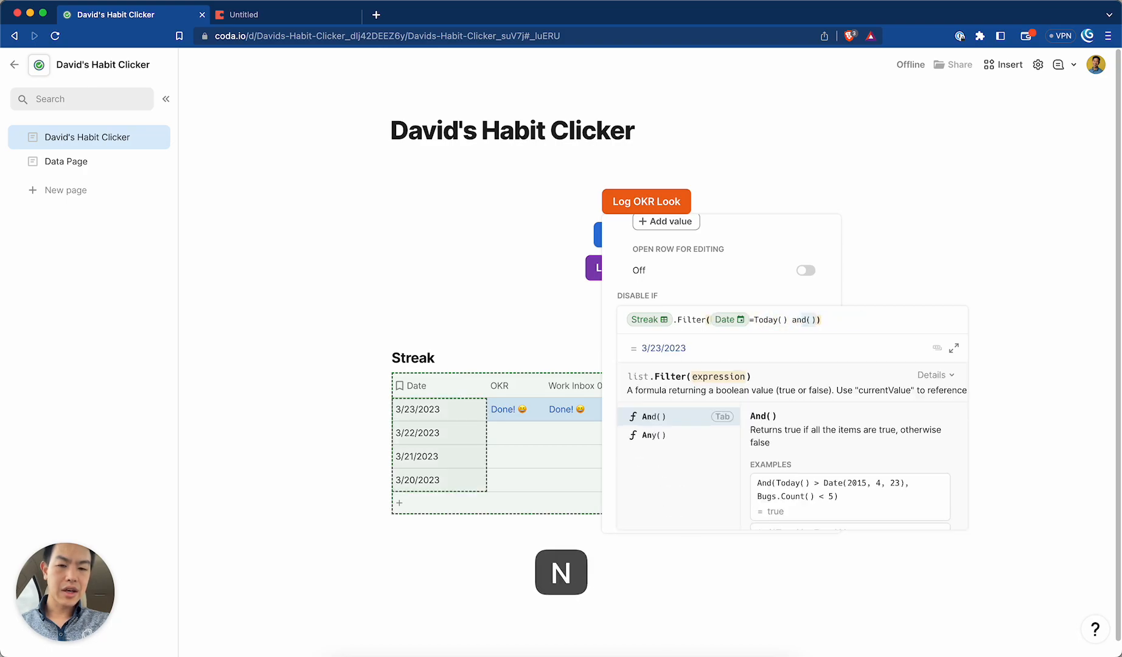
type("O")
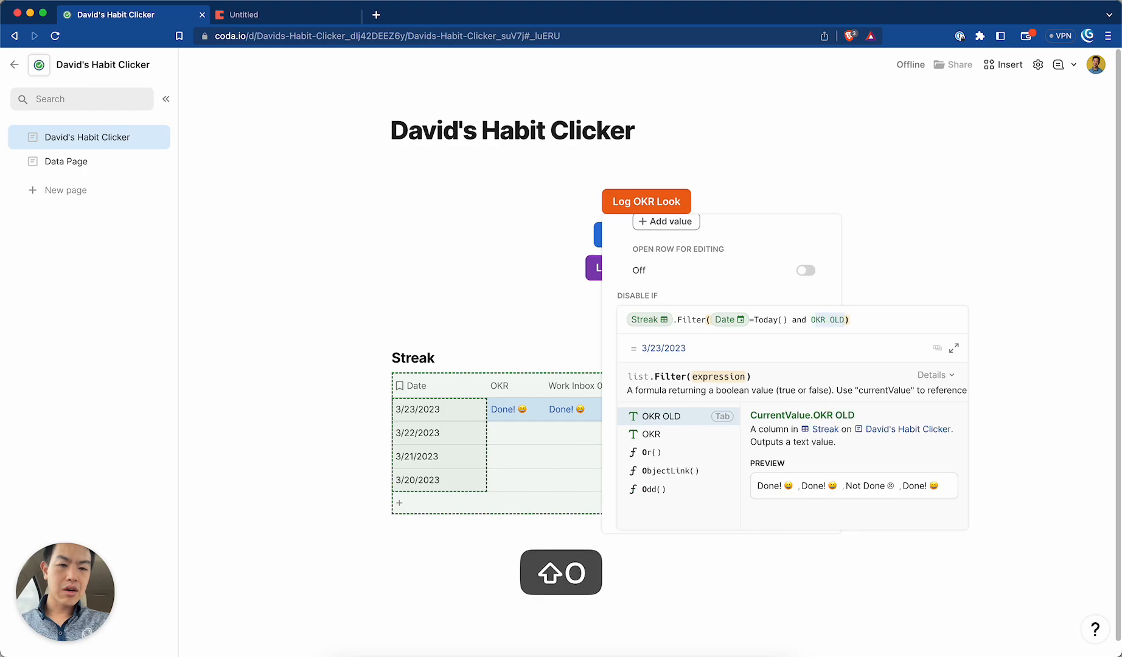
type("KR =")
type("mess")
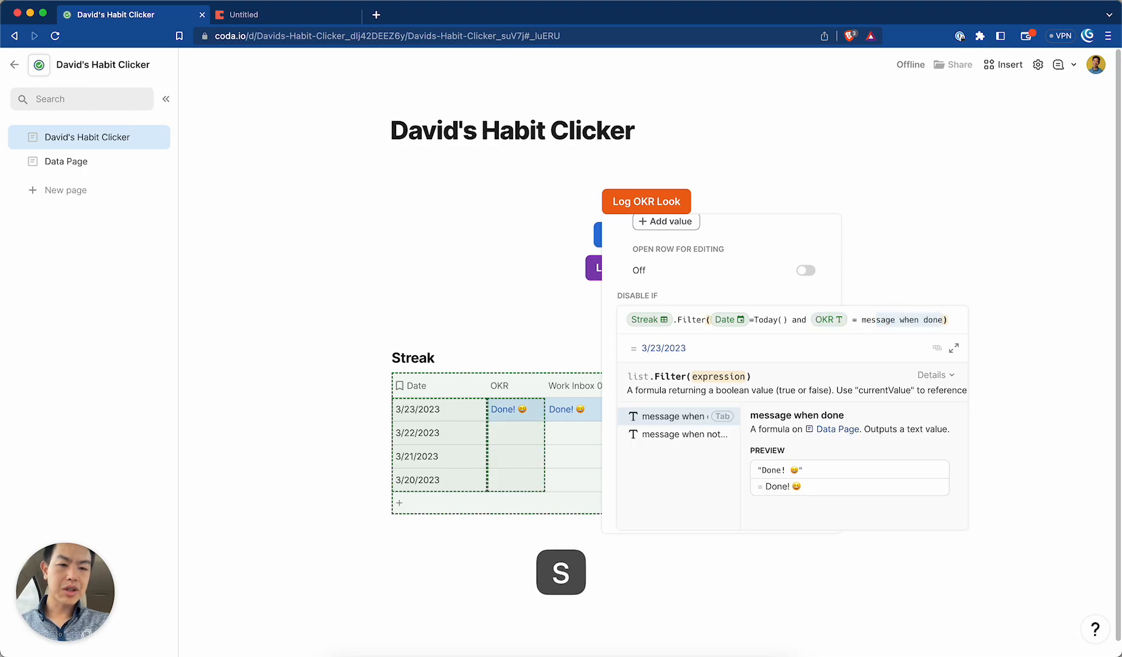
key("Tab")
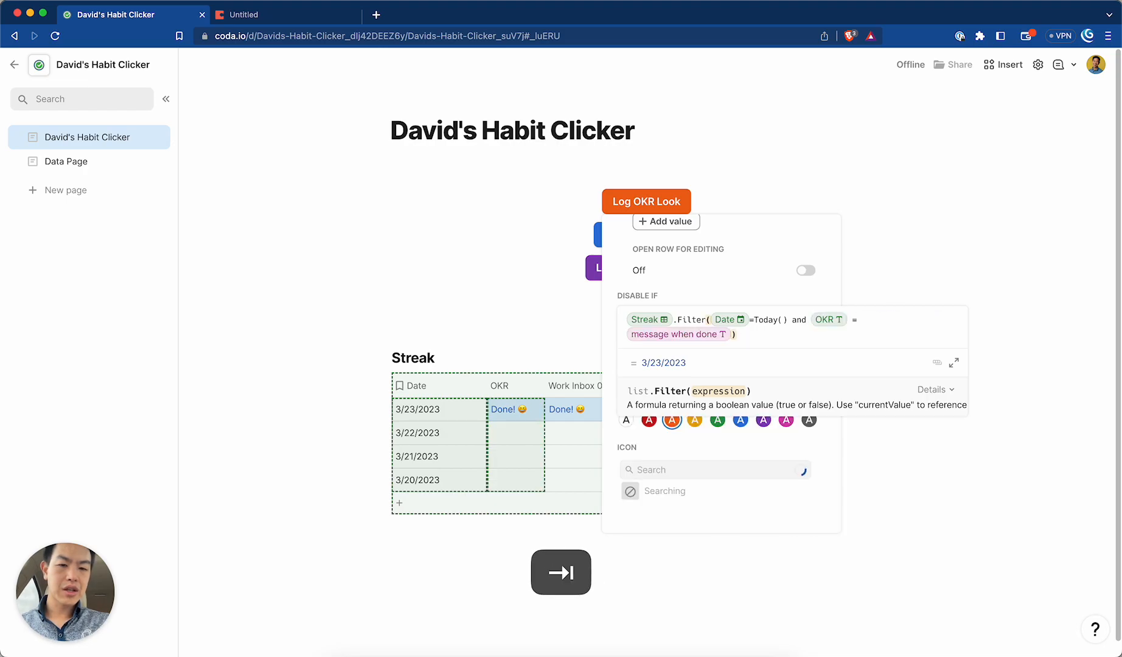
Step: Complete the disable condition by appending .count() > 0 after the filter, and confirm it
type(".")
key("BackSpace")
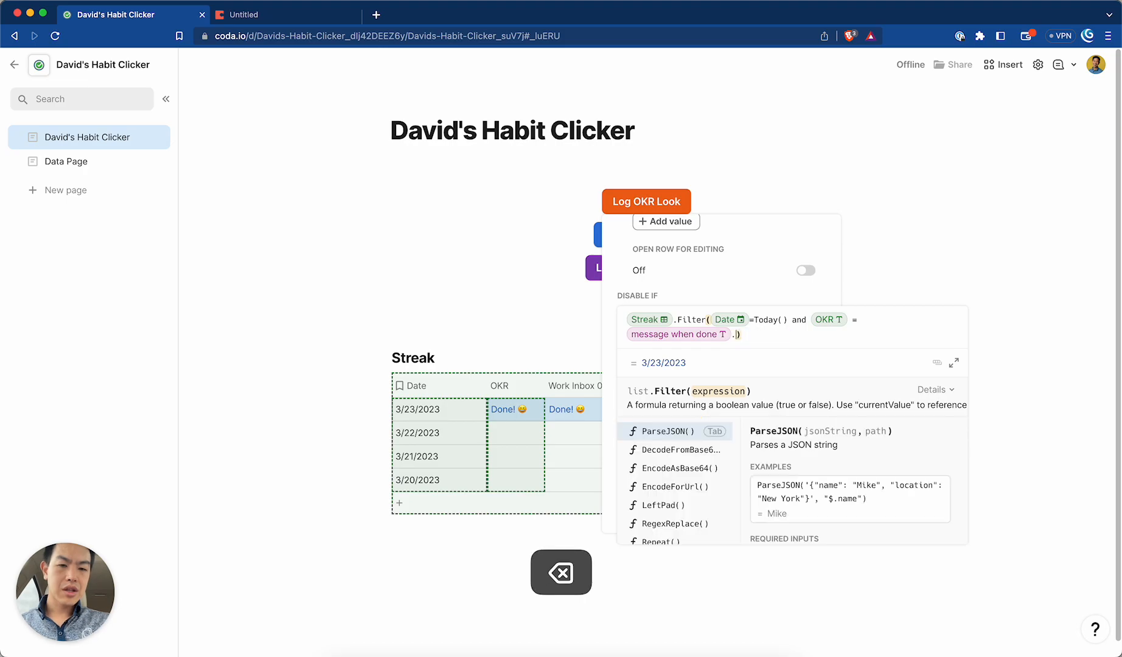
type(".count()")
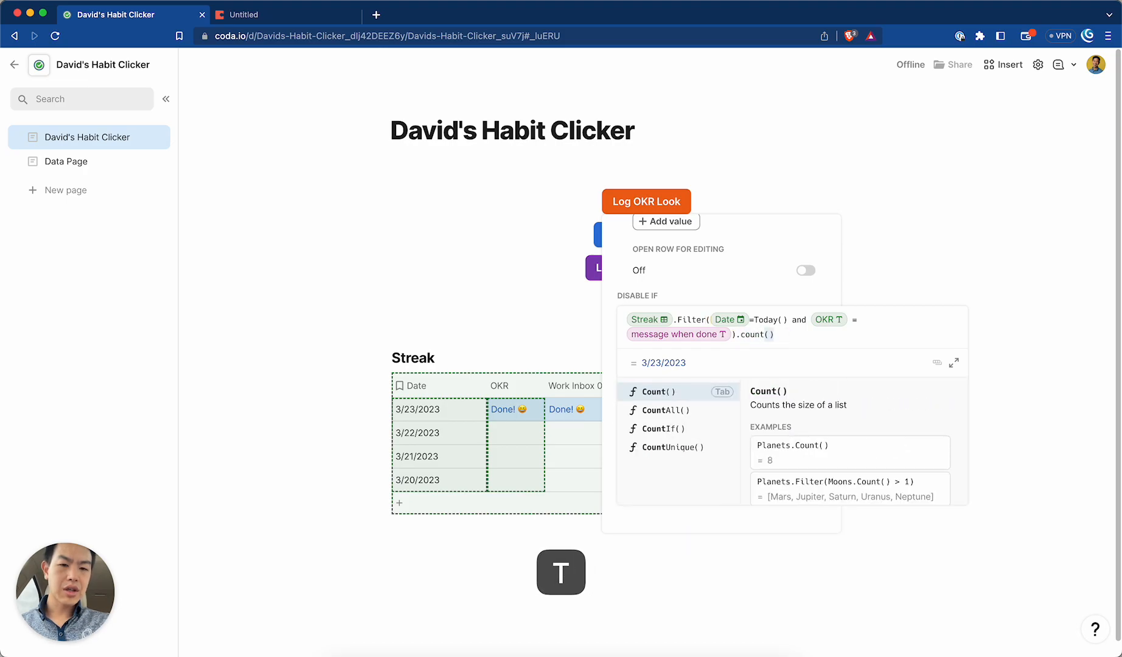
type(" > 0")
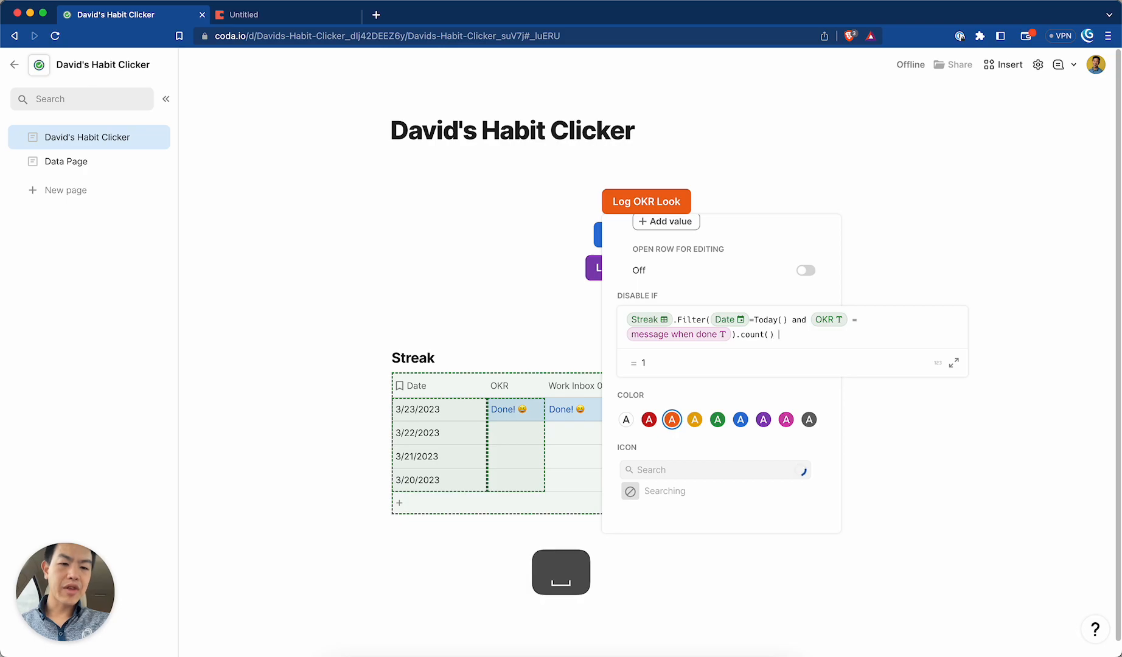
key("Return")
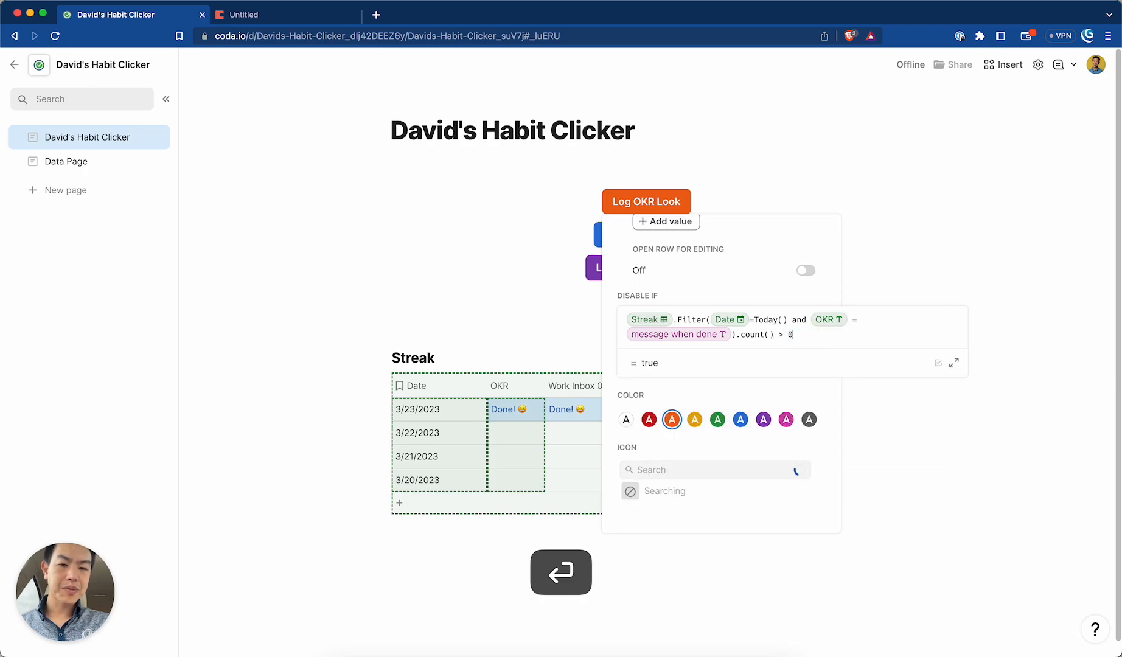
Step: Copy the Log OKR Look disable condition into the disable condition of the Log Work Inbox 0 button
left_click(684, 319)
key("super+a")
key("super+c")
left_click(526, 333)
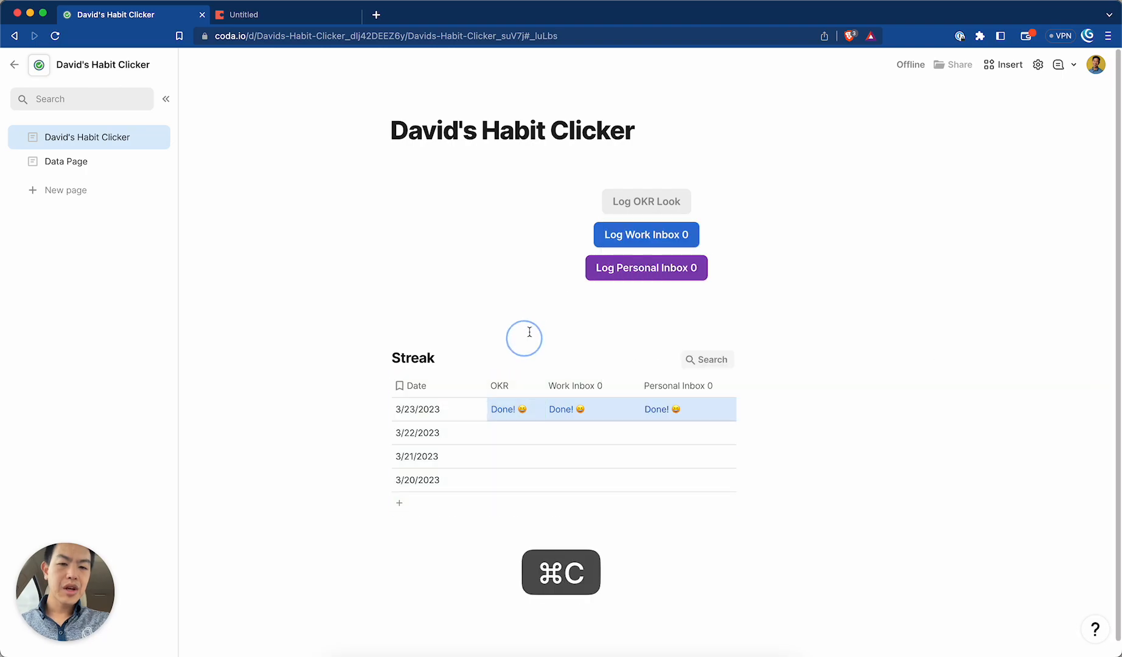
left_click(639, 238)
scroll(660, 391, "down", 10)
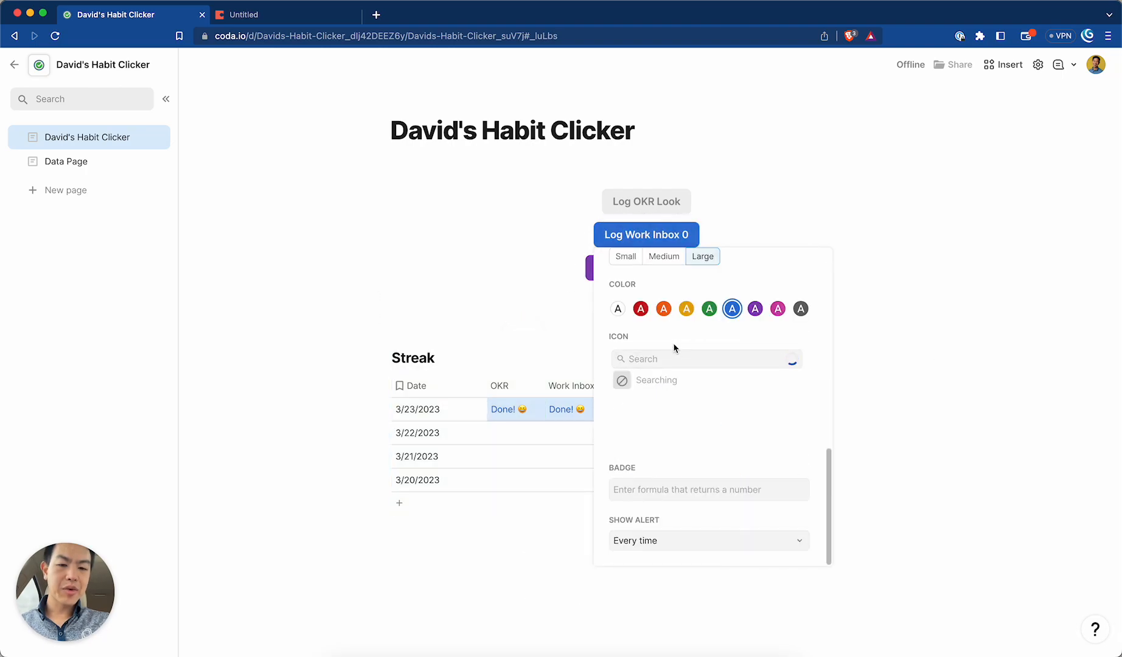
scroll(673, 348, "up", 4)
left_click(676, 320)
key("super+v")
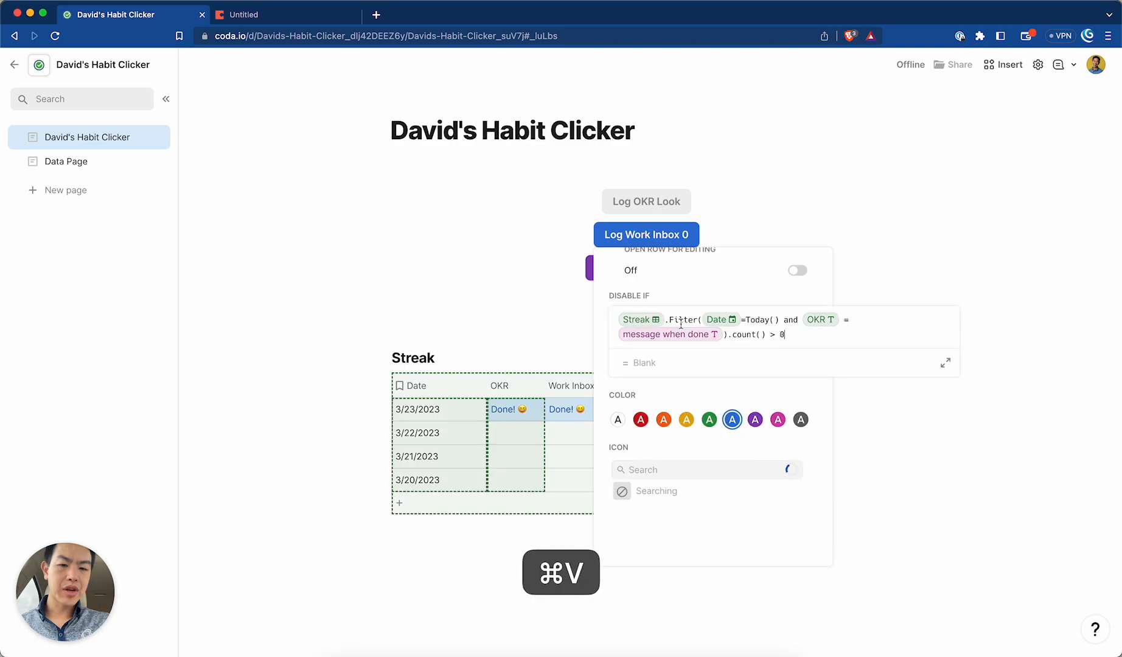
Step: Replace OKR with the Work Inbox 0 column in the pasted disable condition and confirm it
left_click(831, 322)
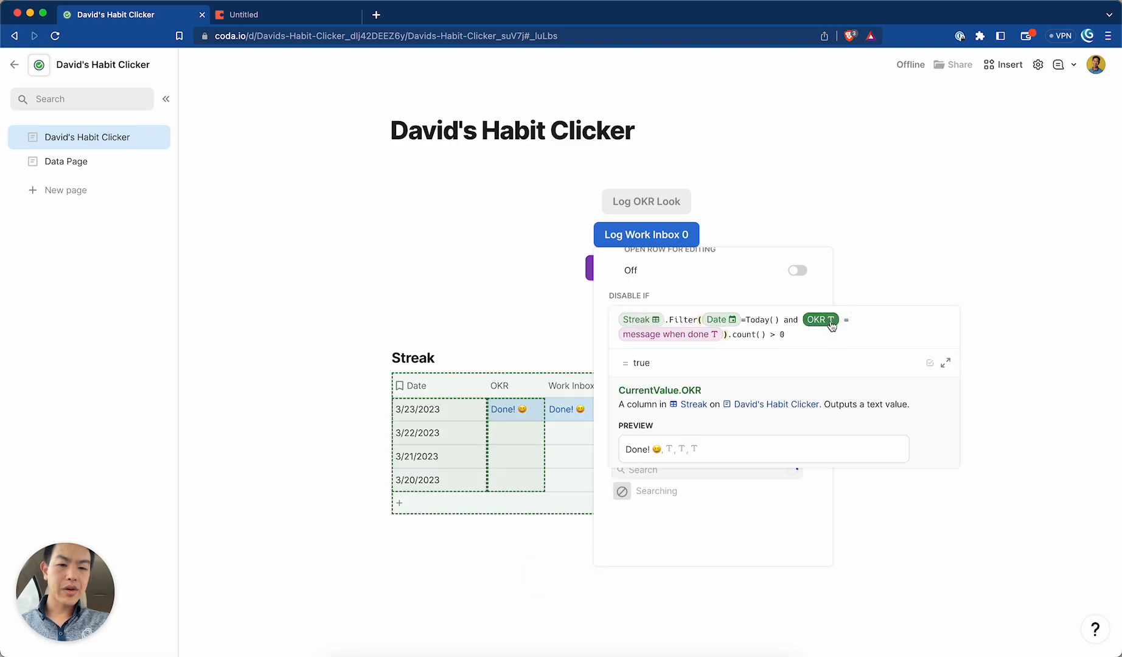
type("Wo")
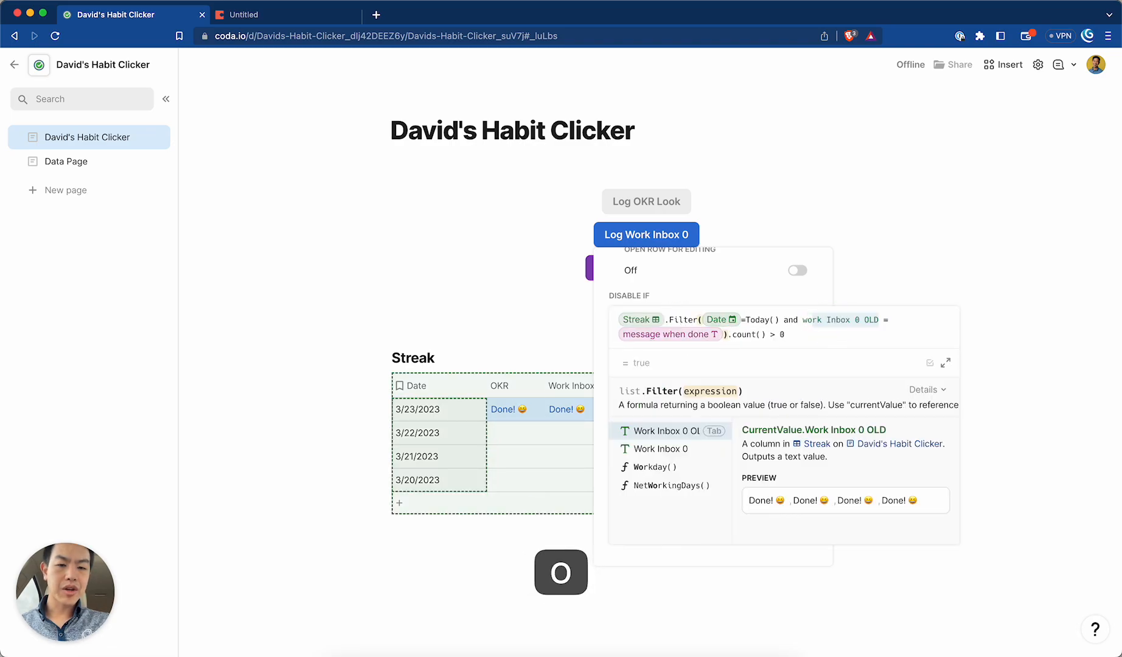
left_click(685, 451)
key("Return")
key("Return")
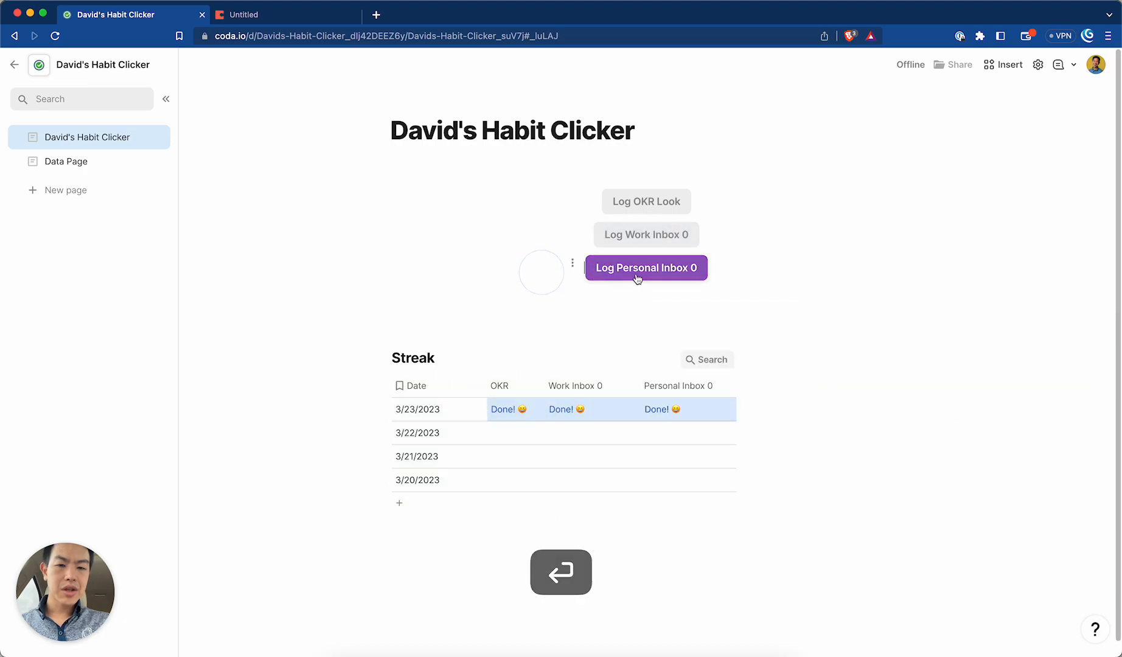
Step: Paste the copied disable condition into the Log Personal Inbox 0 button's disable condition
left_click(637, 279)
scroll(717, 381, "down", 5)
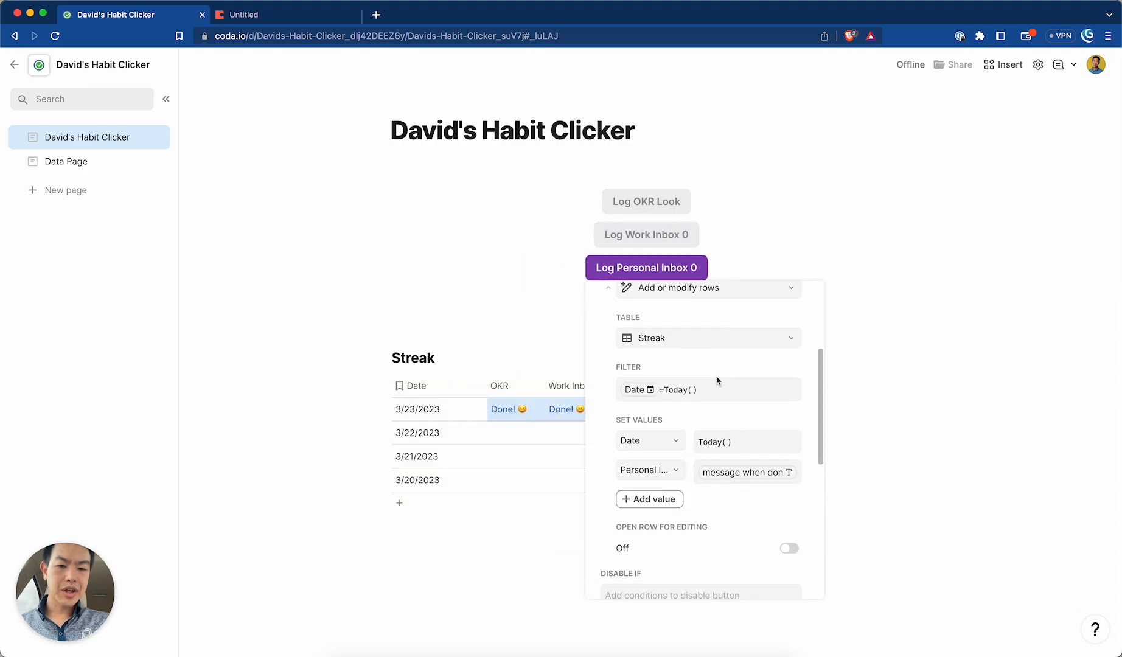
scroll(716, 427, "down", 3)
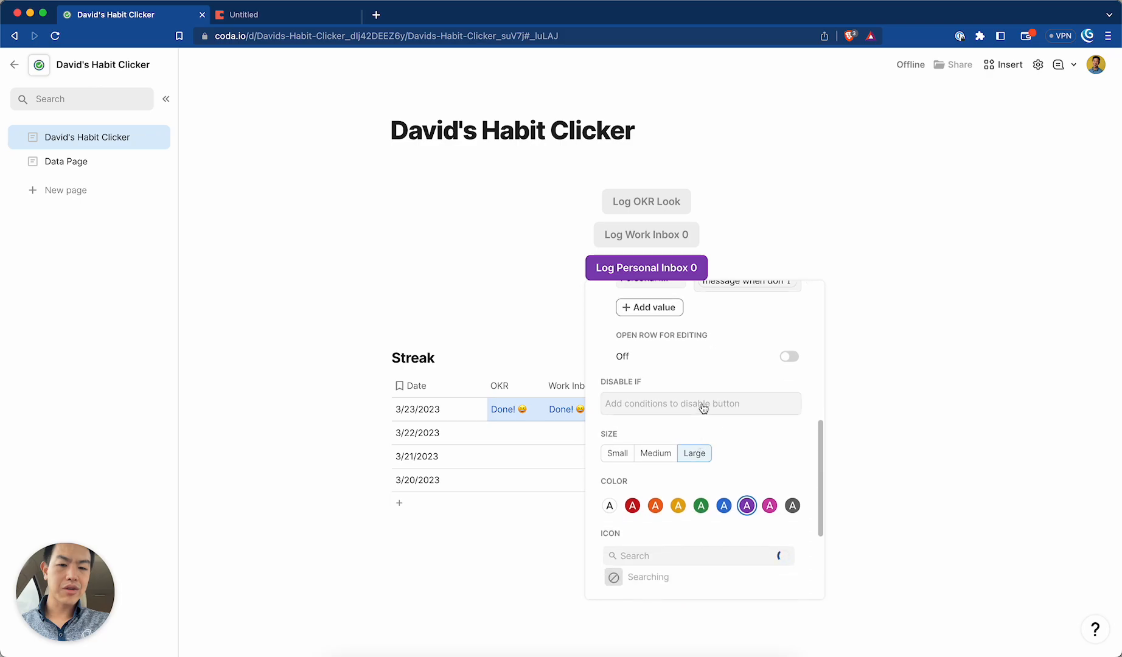
left_click(706, 402)
key("super+v")
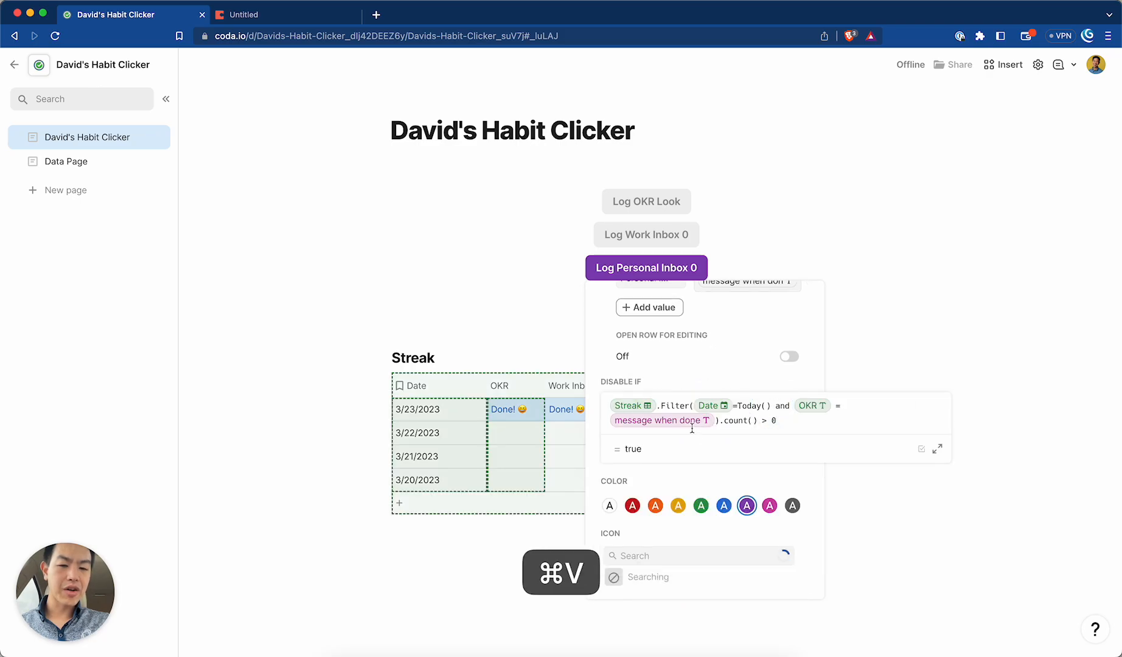
Step: Replace OKR with the Personal Inbox 0 OLD column in the pasted disable condition, confirm it and close the button settings
mouse_move(822, 413)
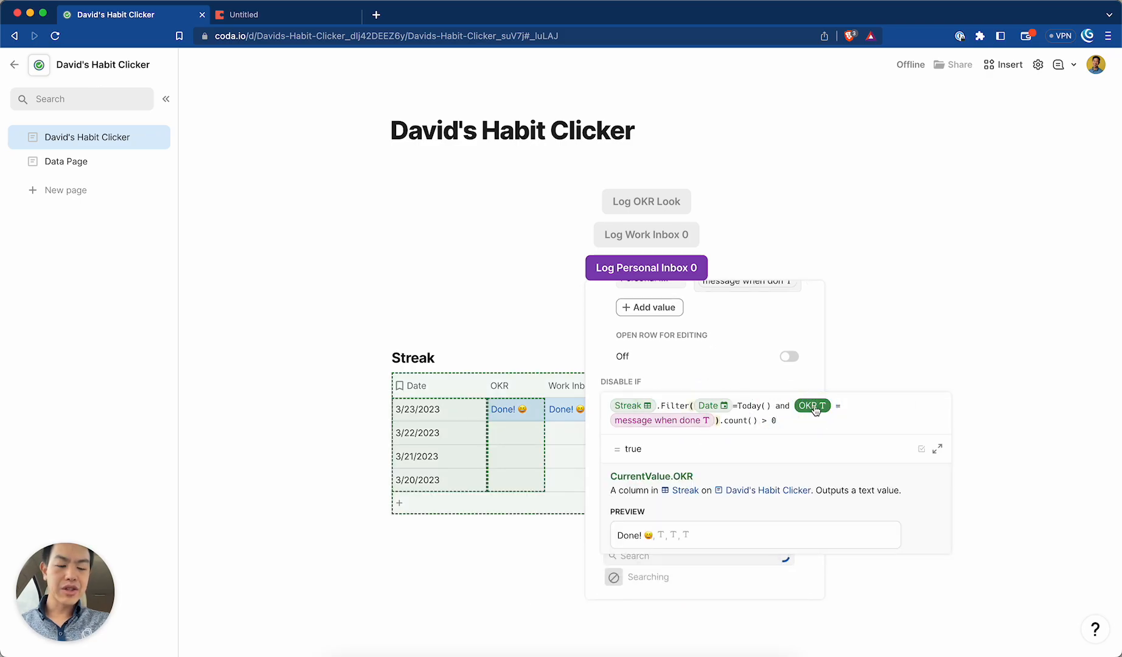
key("BackSpace")
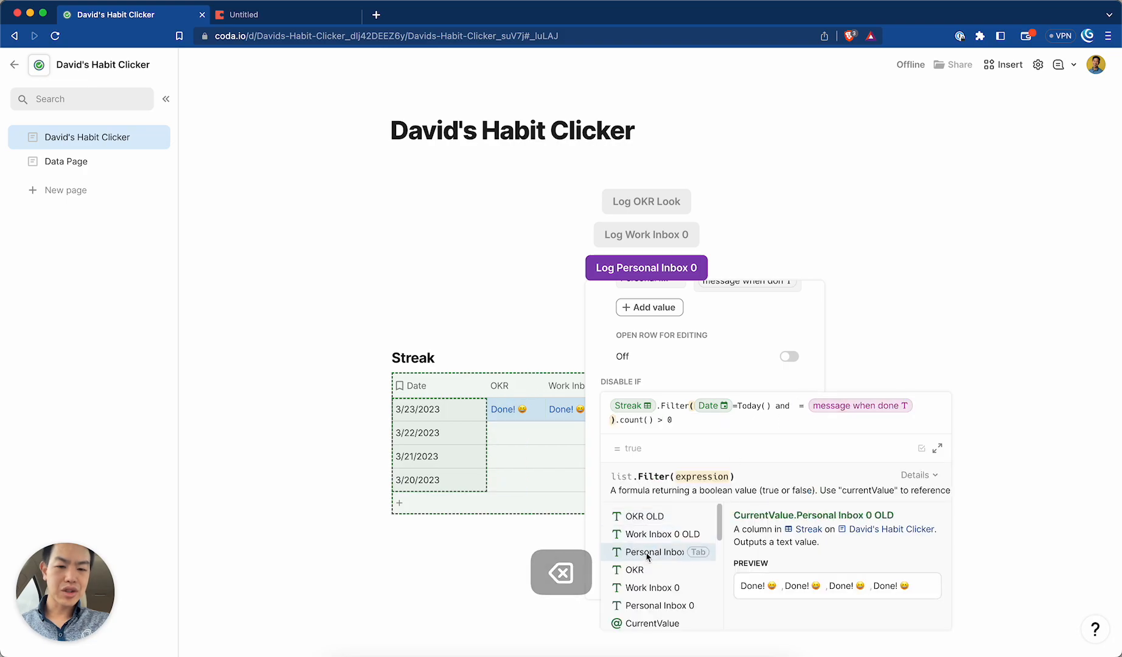
left_click(646, 549)
key("Return")
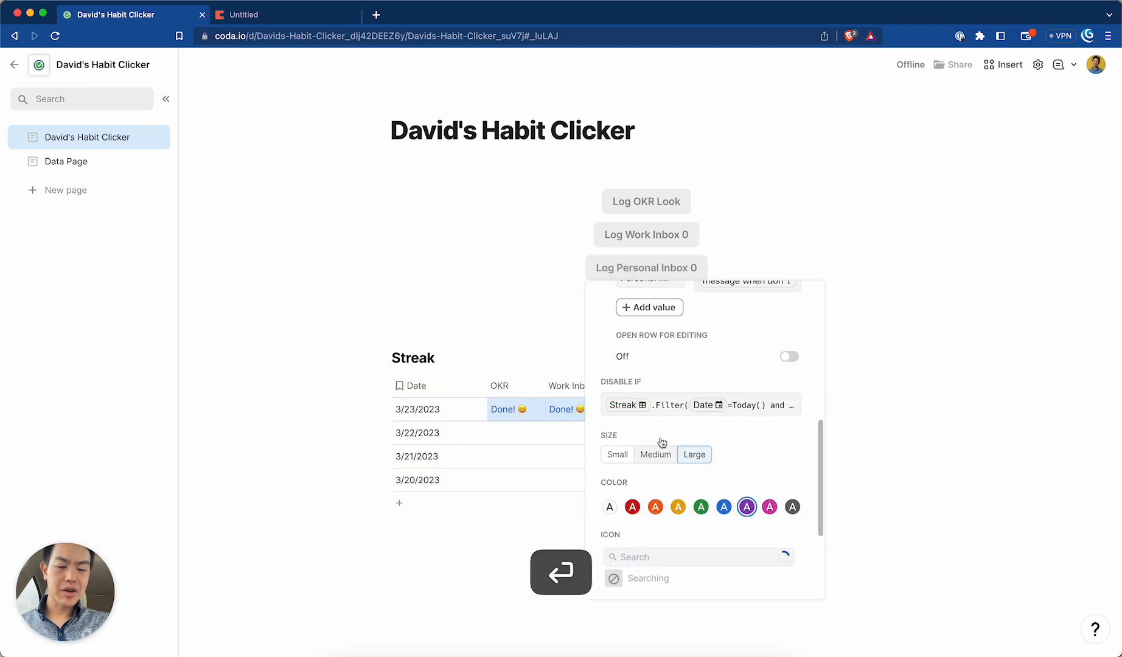
left_click(556, 299)
Step: Copy the three Done! 😆 entries of the 3/23/2023 row into the rows for 3/22/2023, 3/21/2023 and 3/20/2023
scroll(754, 347, "down", 1)
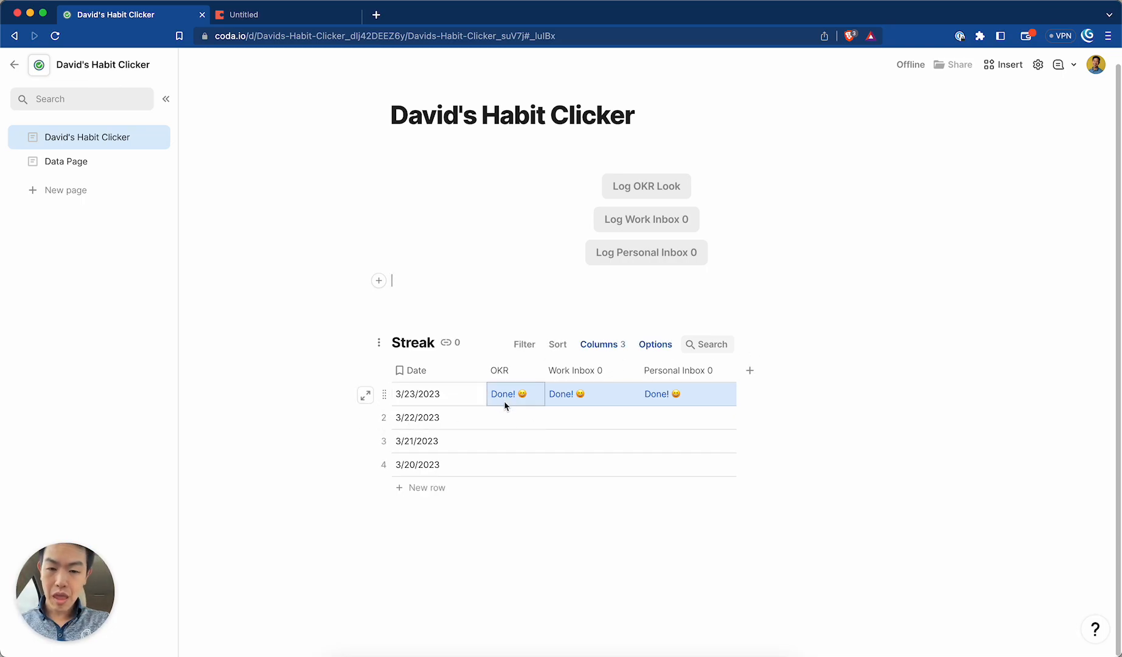
left_click(525, 394)
key("shift+Right")
key("Down")
key("shift+Down")
key("shift+Down")
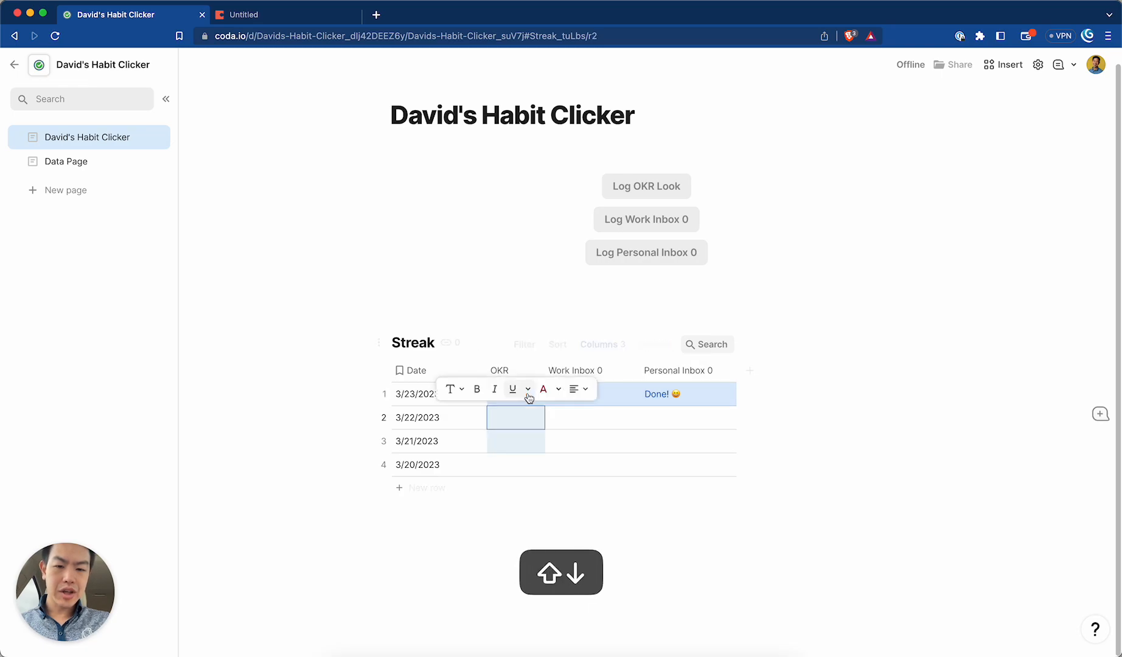
key("shift+Right")
key("shift+Right")
type("Done! 😆\tDone! 😆\tDone! 😆 Done! 😆\tDone! 😆\tDone! 😆 Done! 😆\tDone! 😆\tDone! 😆")
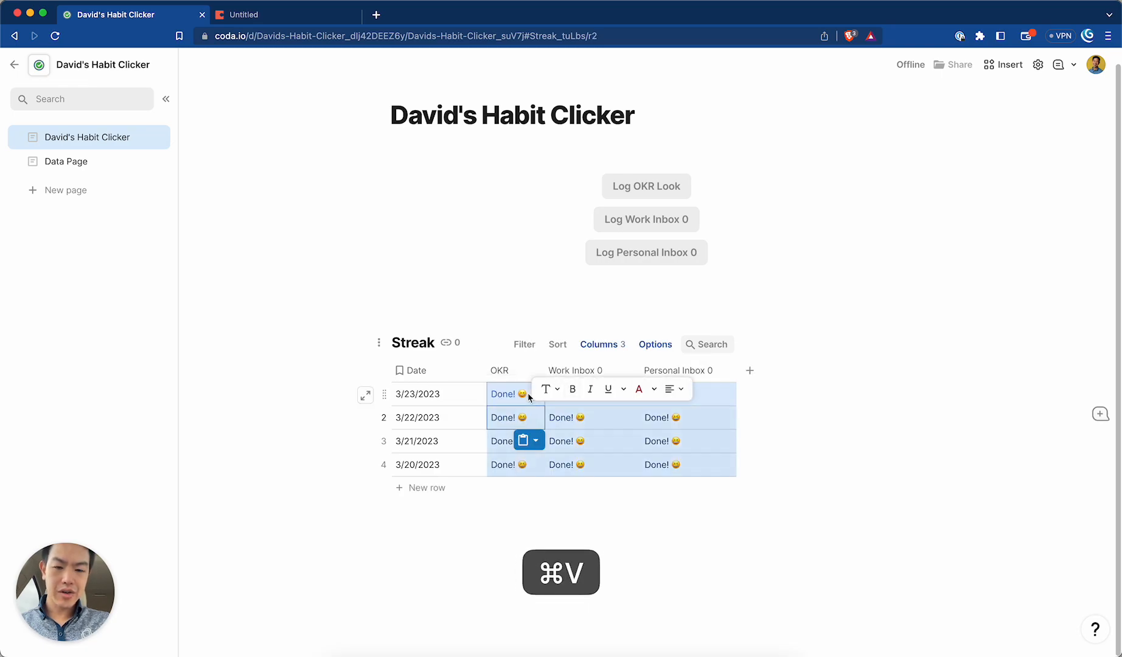
left_click(450, 489)
key("super+z")
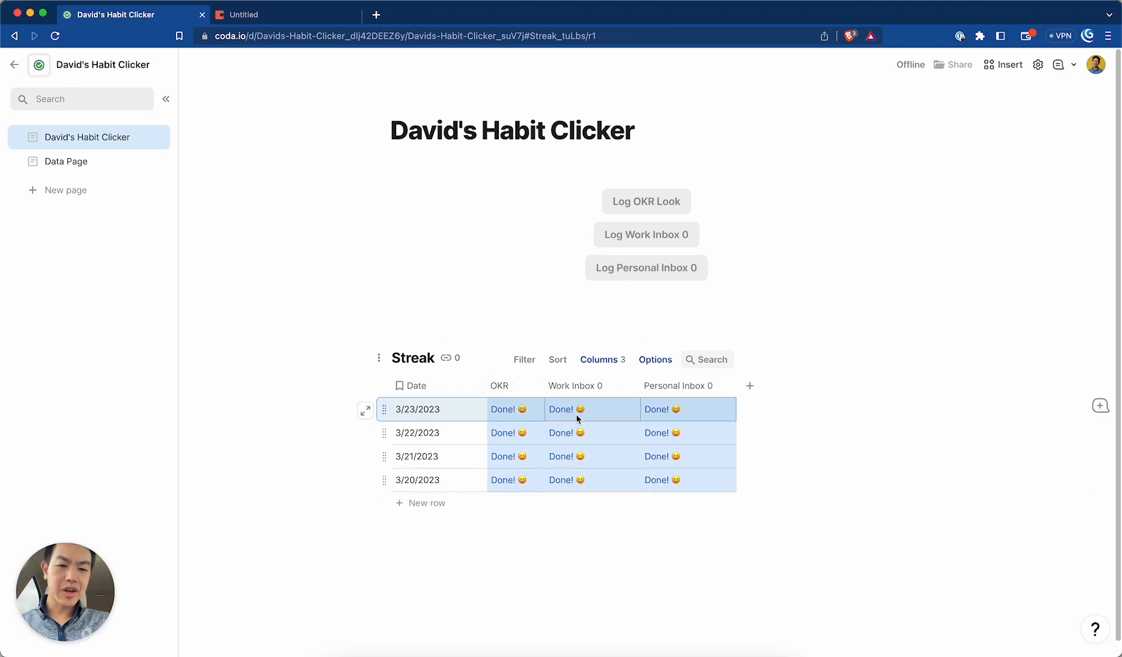
Step: Insert a row above 3/23/2023 in the Streak table and set its date to 3/24/2023
scroll(604, 451, "down", 1)
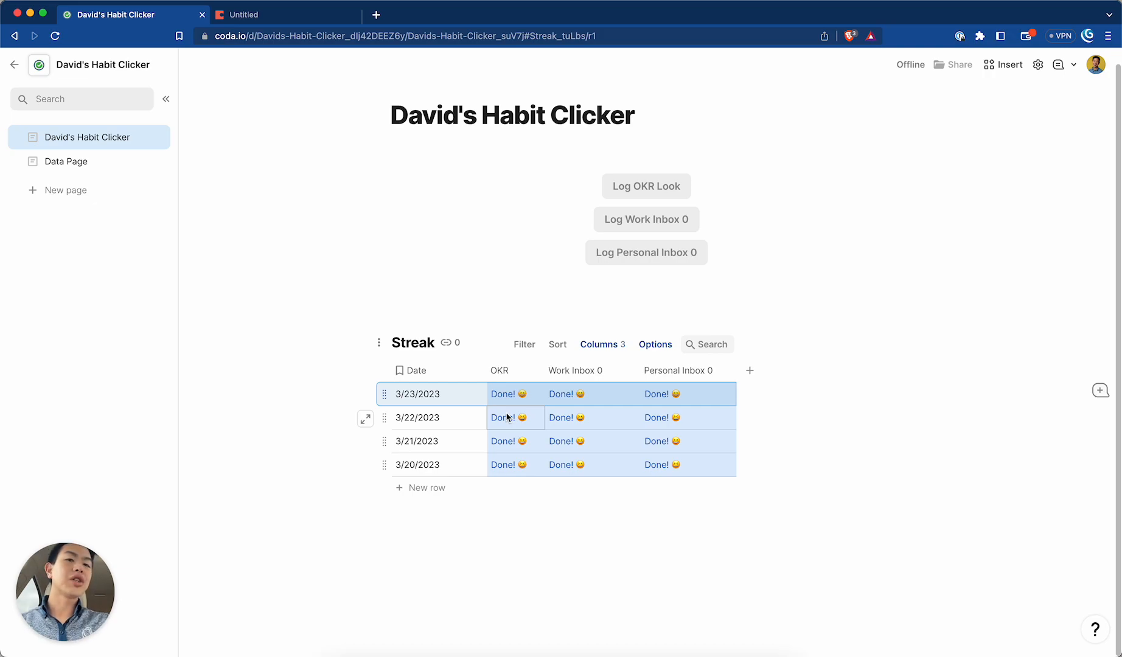
left_click(385, 394)
mouse_move(403, 455)
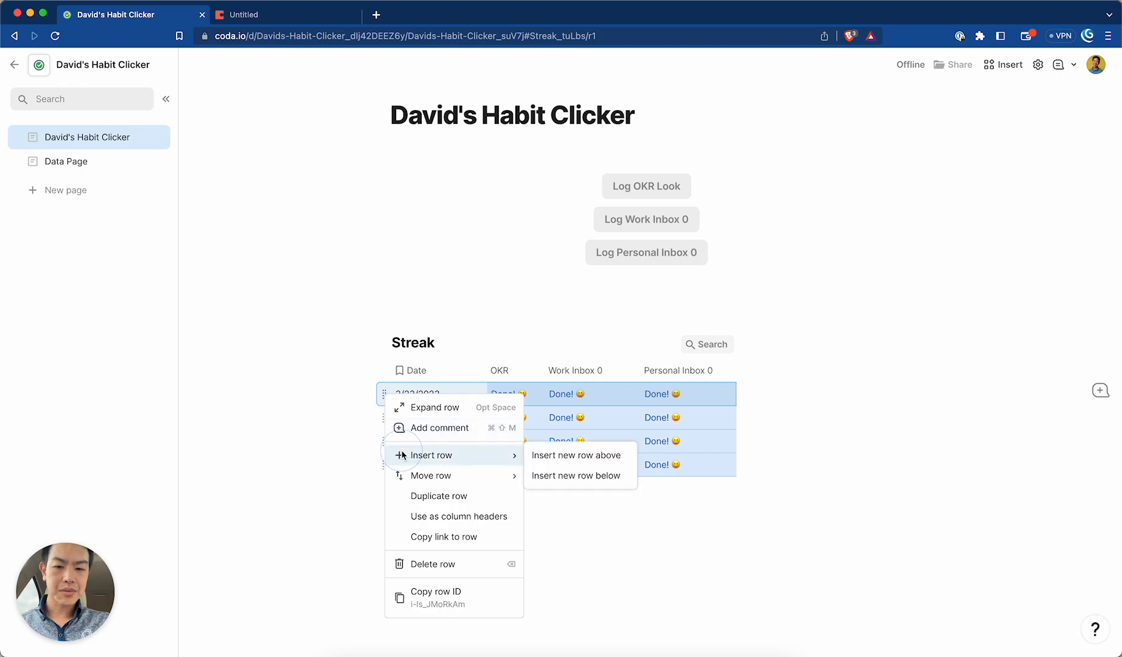
left_click(613, 458)
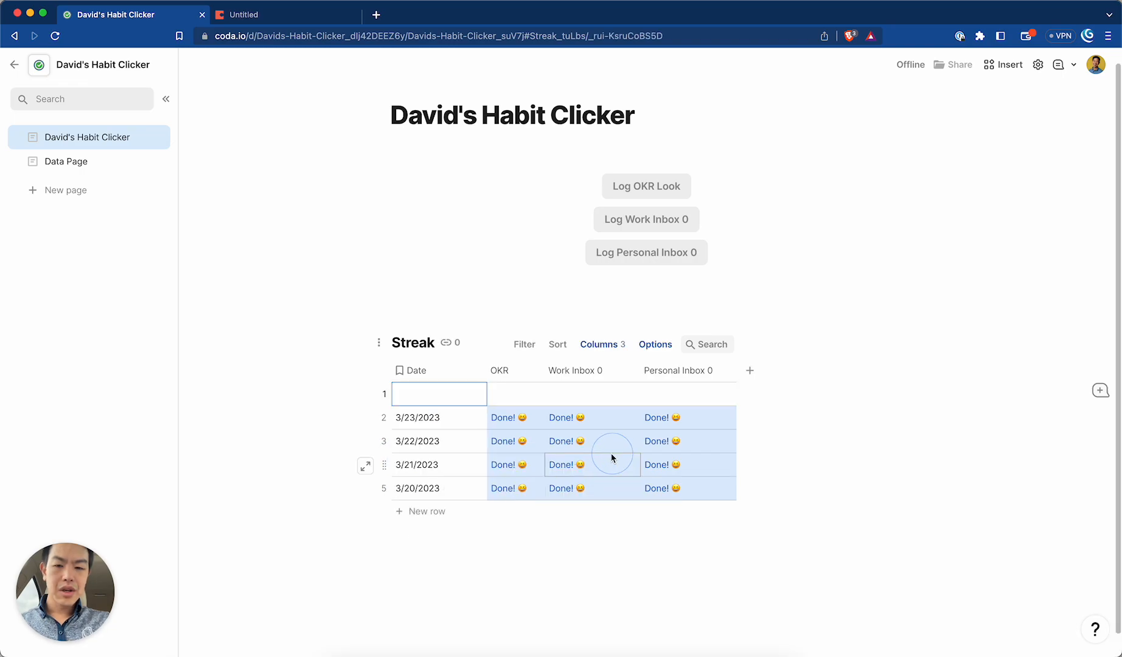
left_click(435, 397)
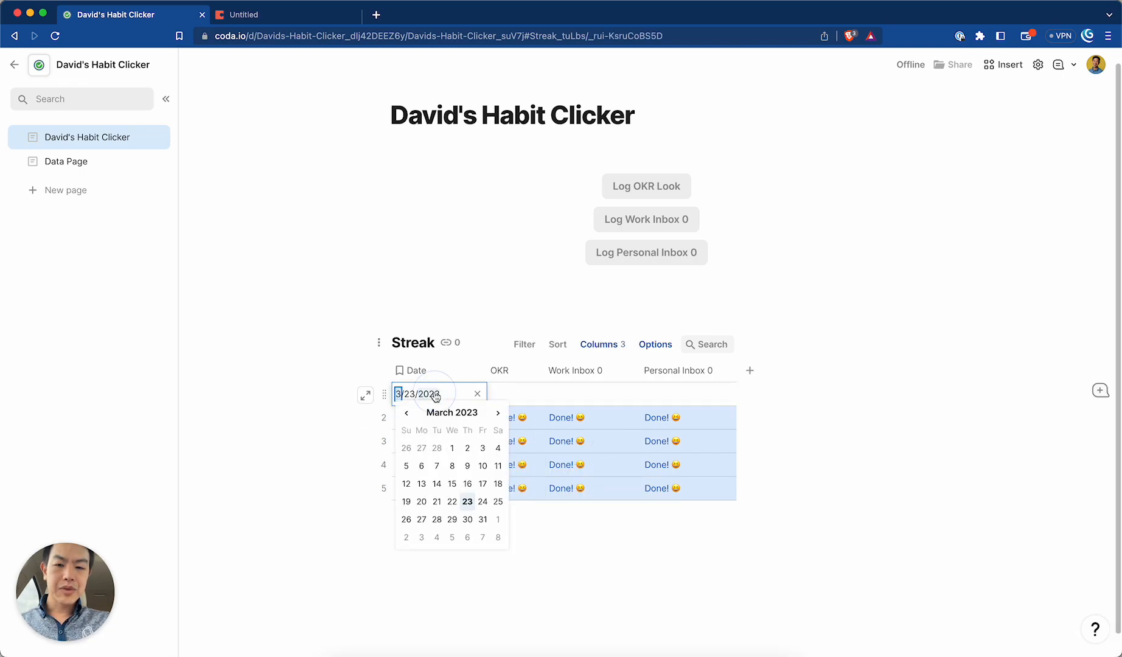
left_click(482, 501)
left_click(516, 395)
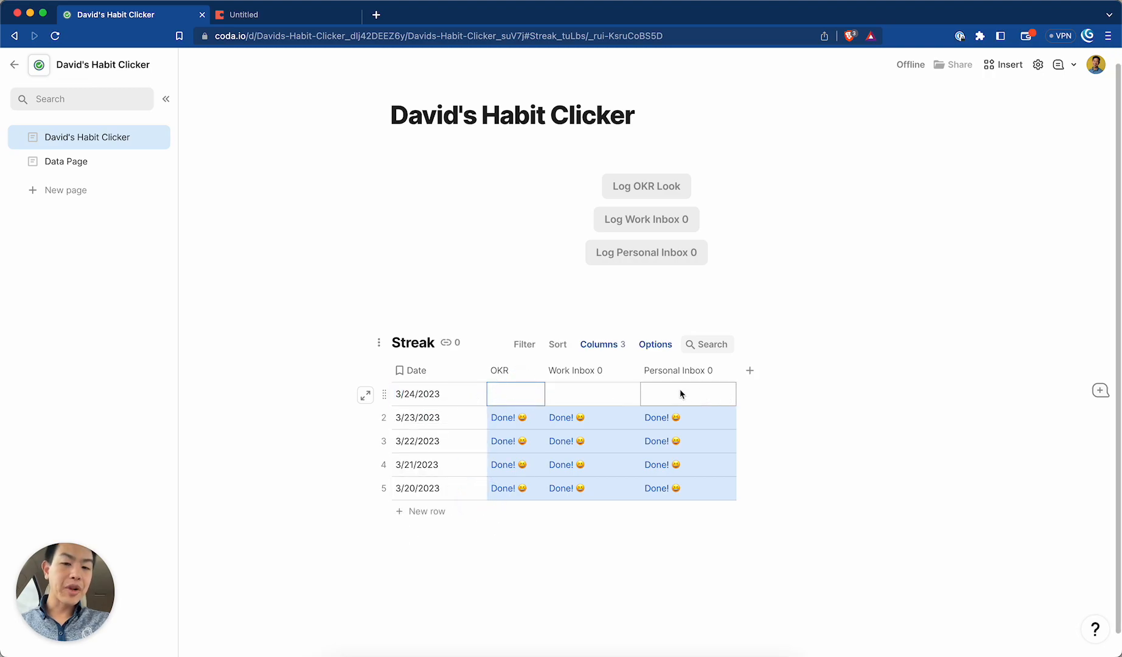
Step: Delete the 3/24/2023 row from the Streak table and clear the table selection
left_click(383, 395)
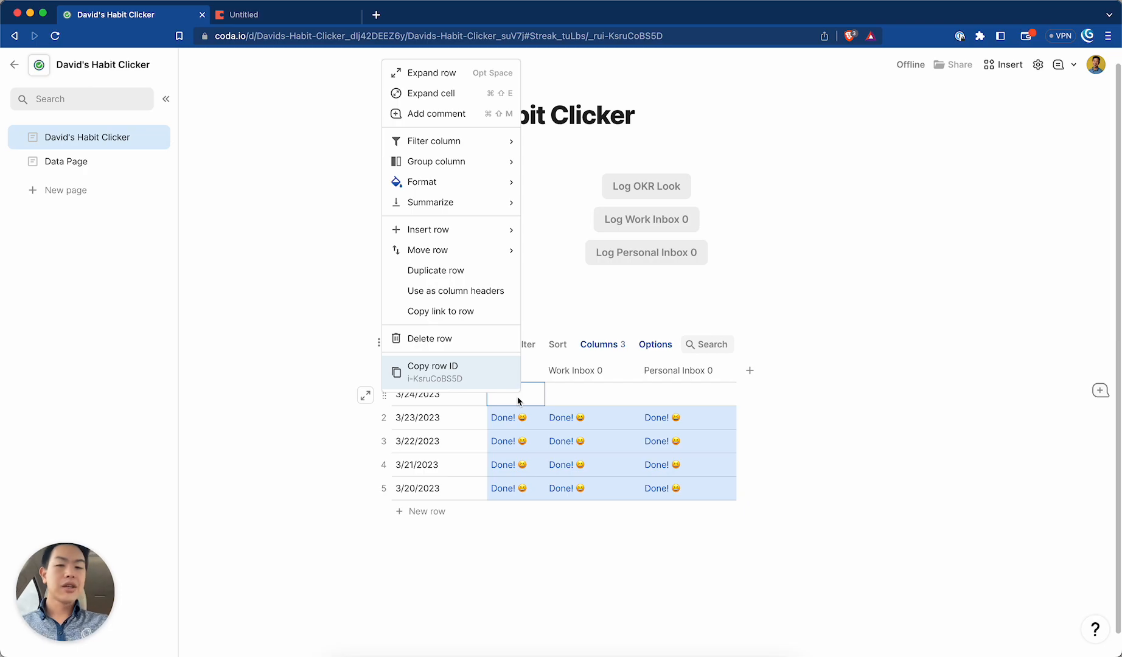
left_click(441, 338)
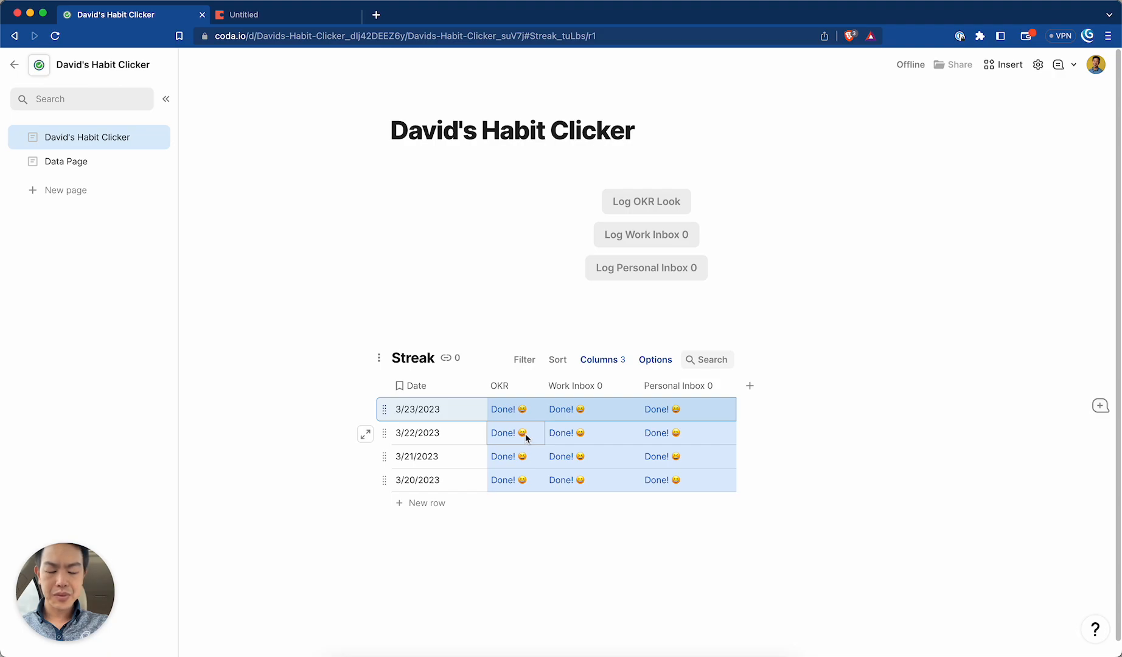
left_click(588, 319)
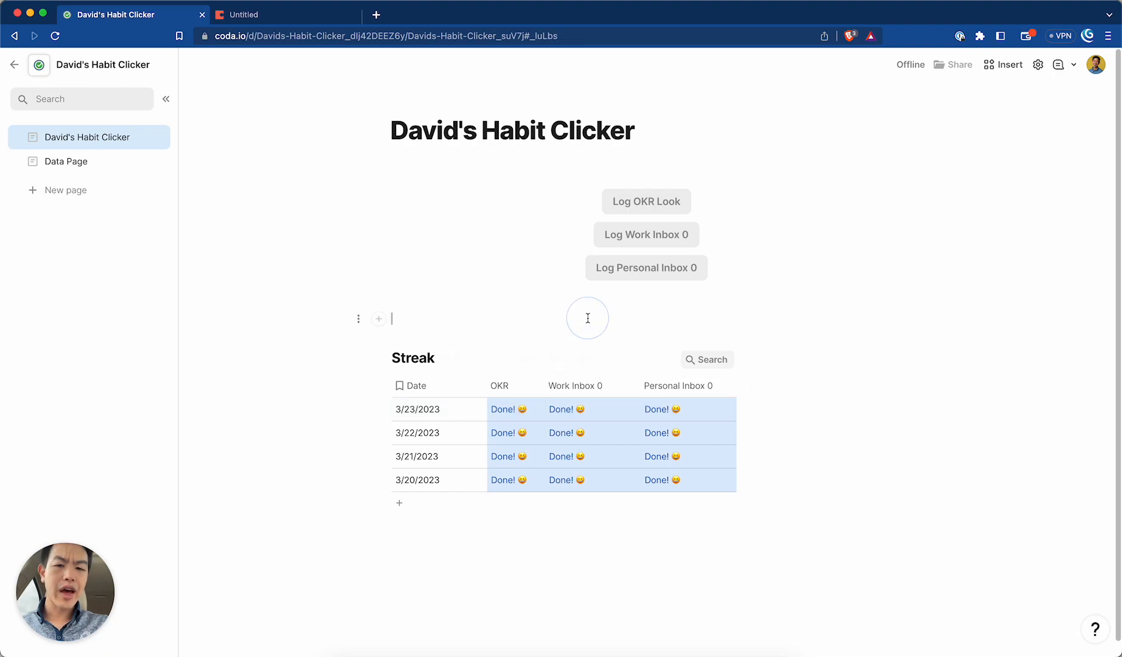